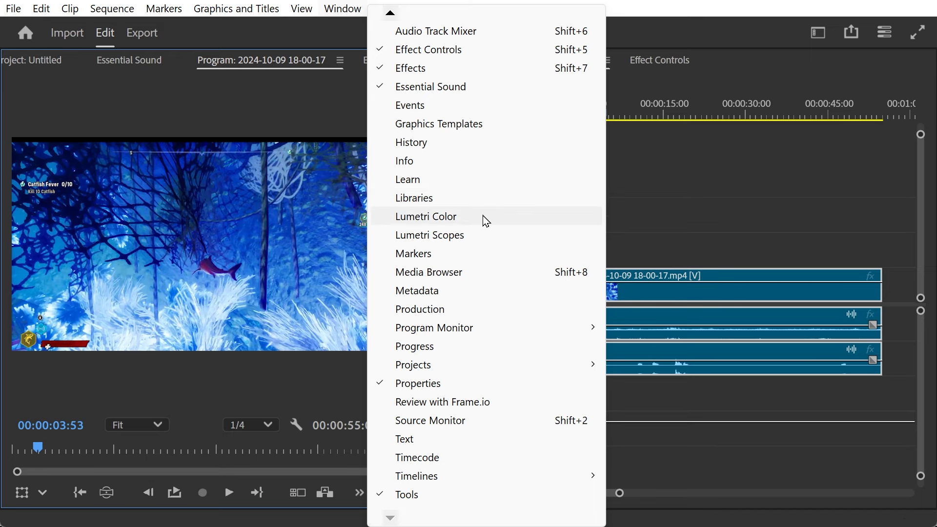
pyautogui.moveTo(469, 337)
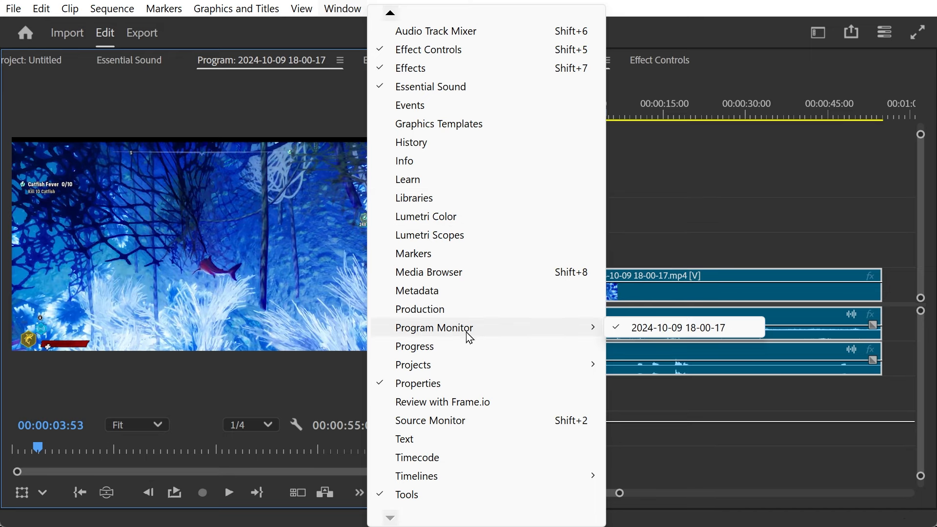
pyautogui.click(420, 123)
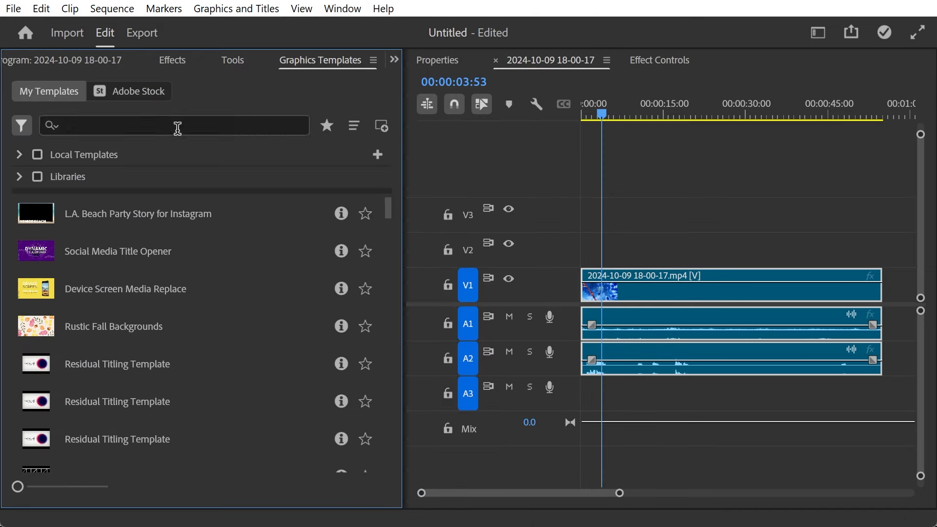
pyautogui.rightClick(320, 57)
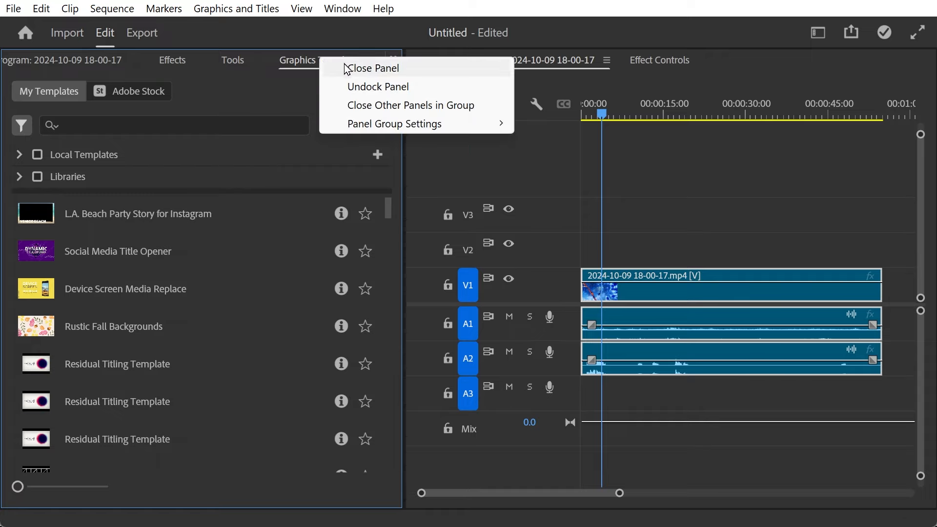
pyautogui.click(349, 65)
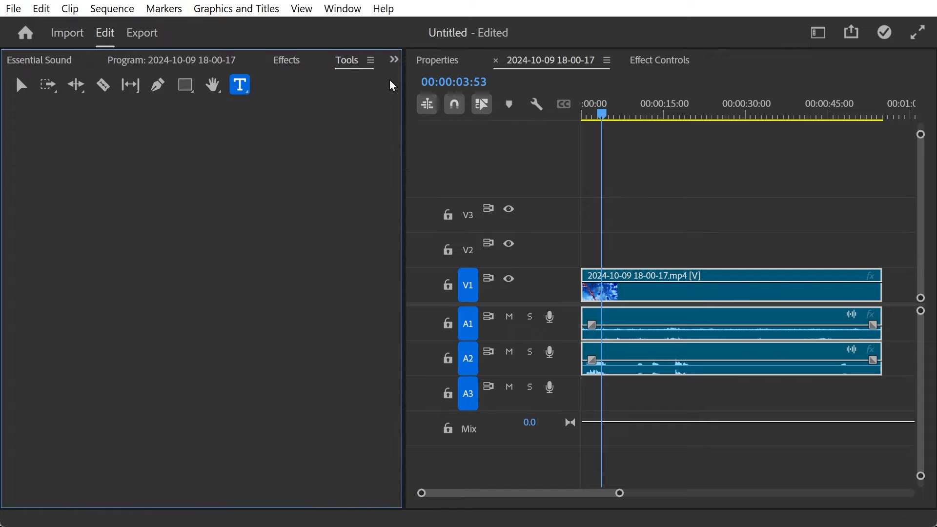
pyautogui.click(394, 60)
pyautogui.click(417, 124)
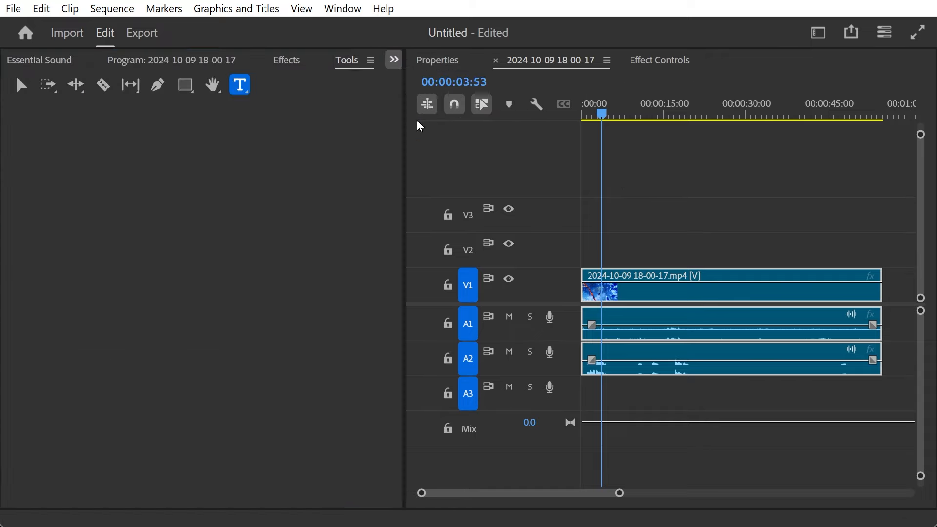
# Step: Draw a text box across the middle of the frame at 00:00:03:07 and place the playhead at 00:00:05:29
pyautogui.moveTo(610, 118); pyautogui.dragTo(599, 118)
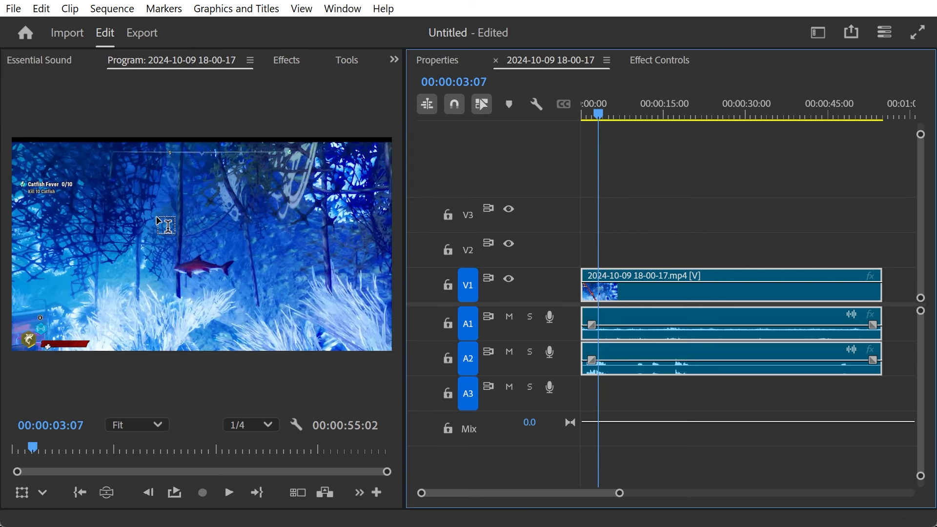
pyautogui.moveTo(134, 195); pyautogui.dragTo(297, 259)
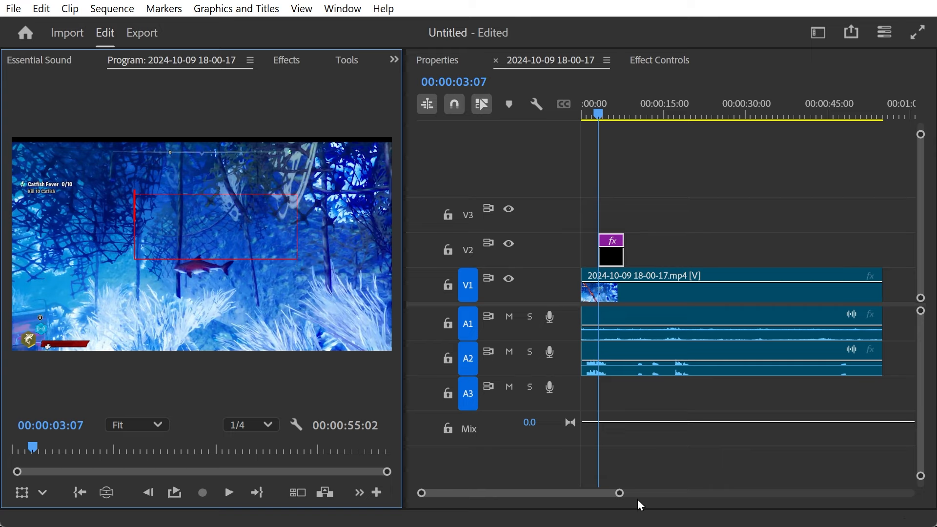
pyautogui.moveTo(620, 493); pyautogui.dragTo(581, 493)
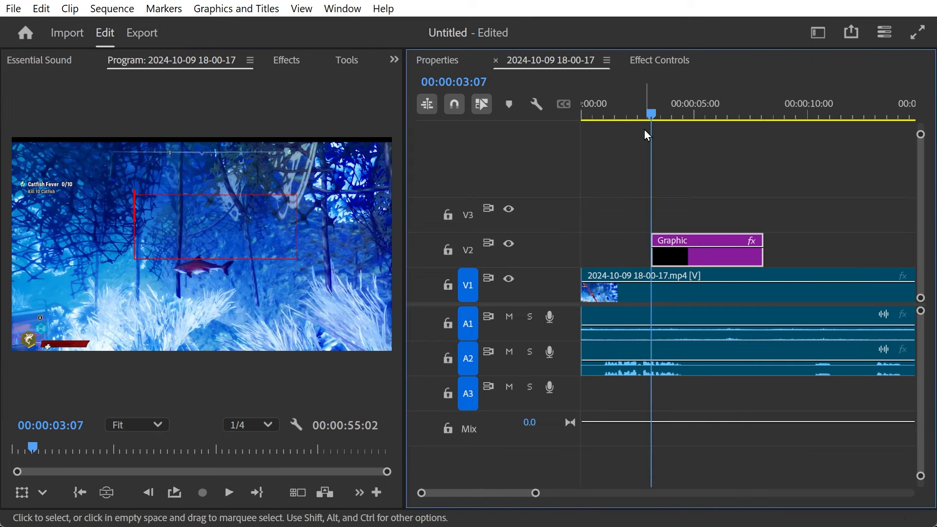
pyautogui.moveTo(656, 112); pyautogui.dragTo(710, 122)
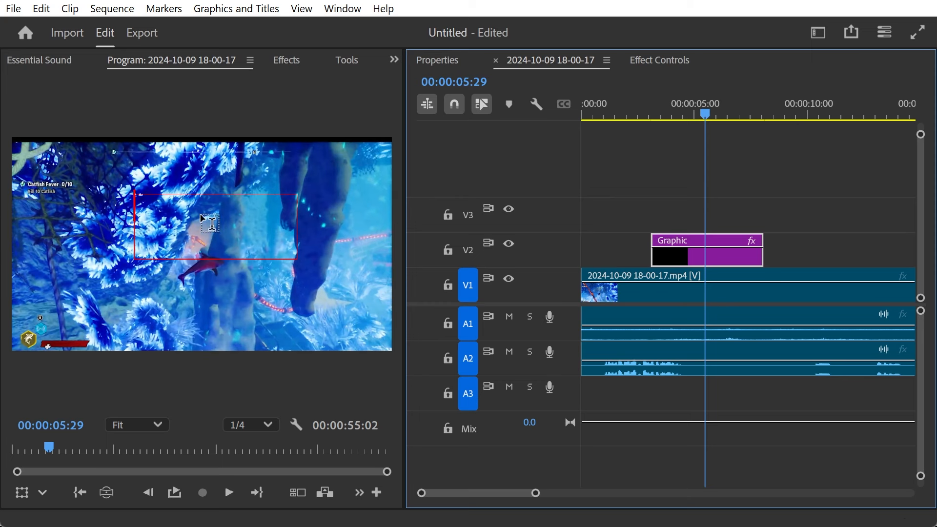
# Step: Enter TEXT in the box and centre it horizontally and vertically at font size 229
pyautogui.click(182, 218)
pyautogui.write('TEXT')
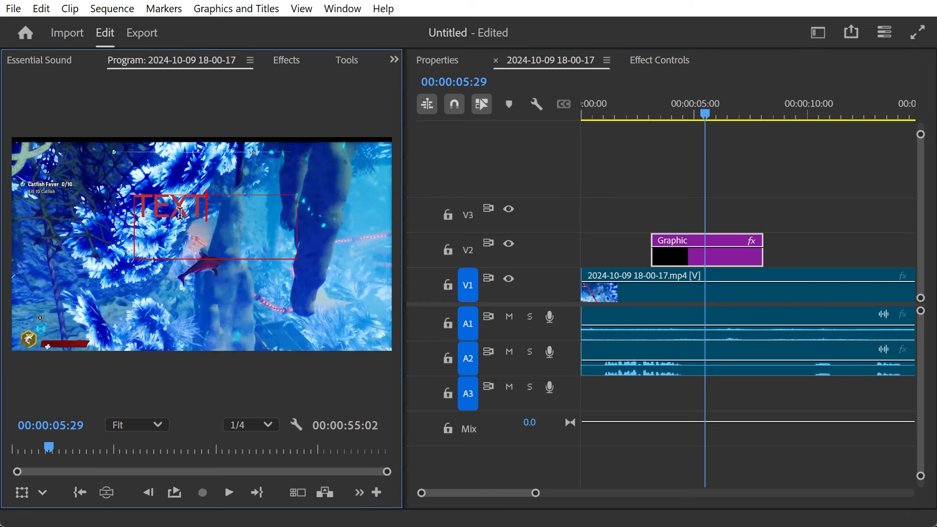
pyautogui.click(446, 66)
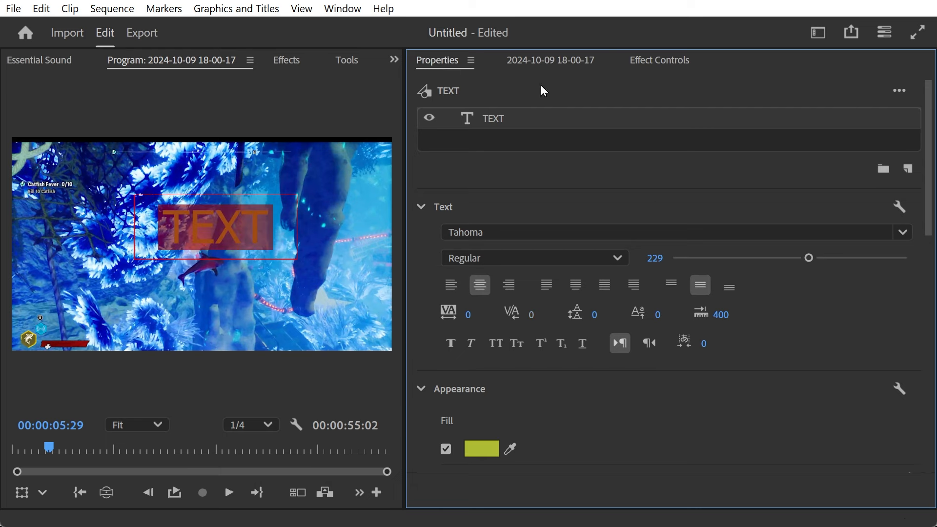
pyautogui.click(564, 59)
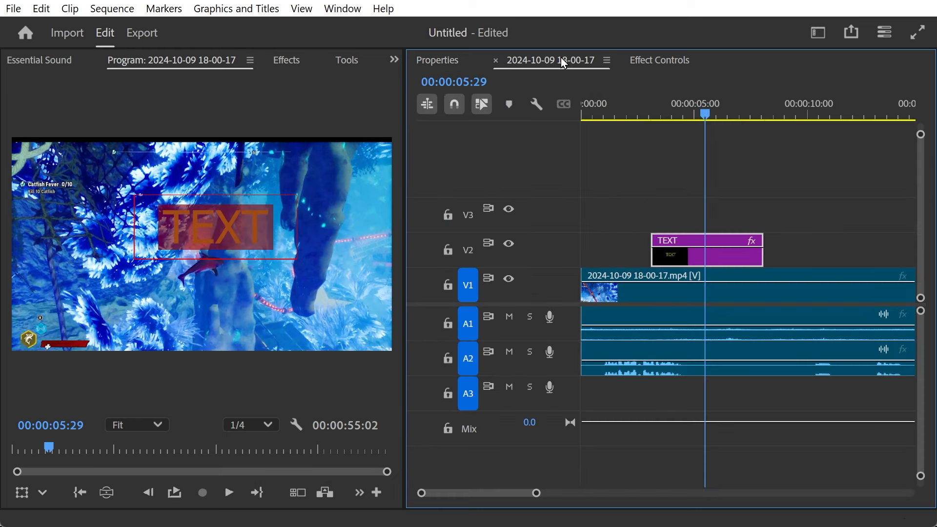
# Step: Place the playhead at 00:00:05:00 and add a new text layer to the selected graphic
pyautogui.click(694, 114)
pyautogui.moveTo(694, 114); pyautogui.dragTo(695, 114)
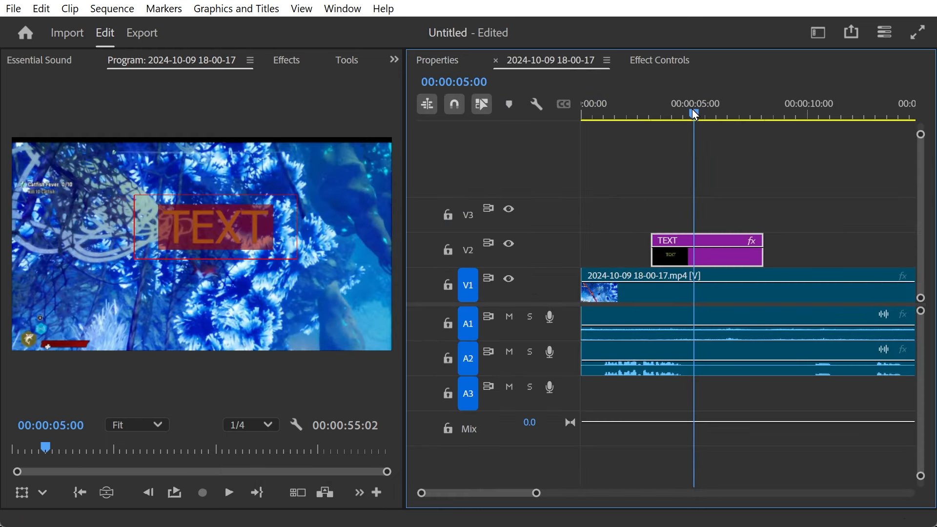
pyautogui.click(235, 9)
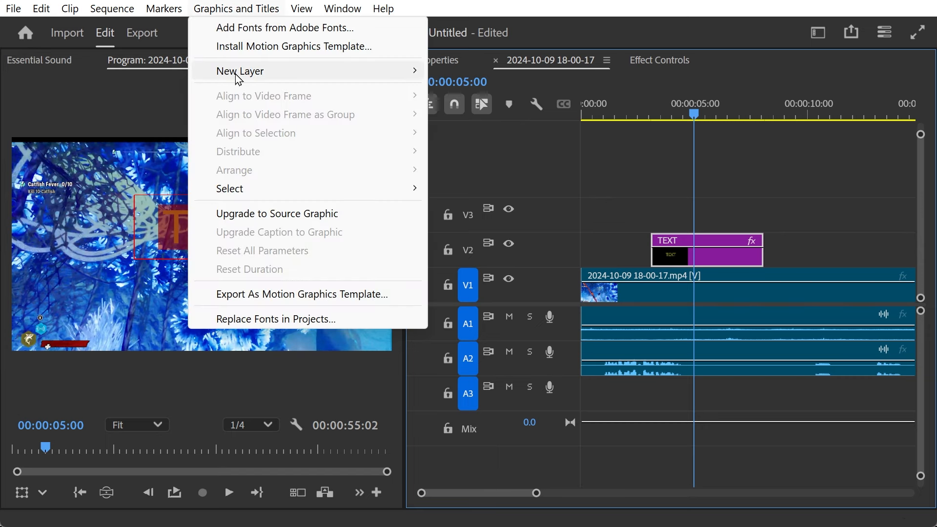
pyautogui.moveTo(237, 74)
pyautogui.click(482, 74)
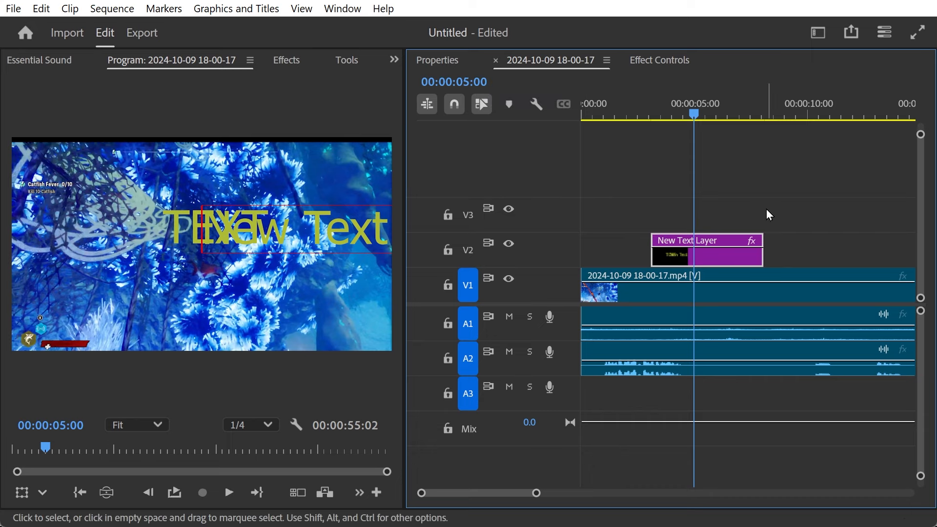
# Step: Check the two text layers in the graphic's properties and shift the graphic clip slightly later on V2
pyautogui.click(438, 64)
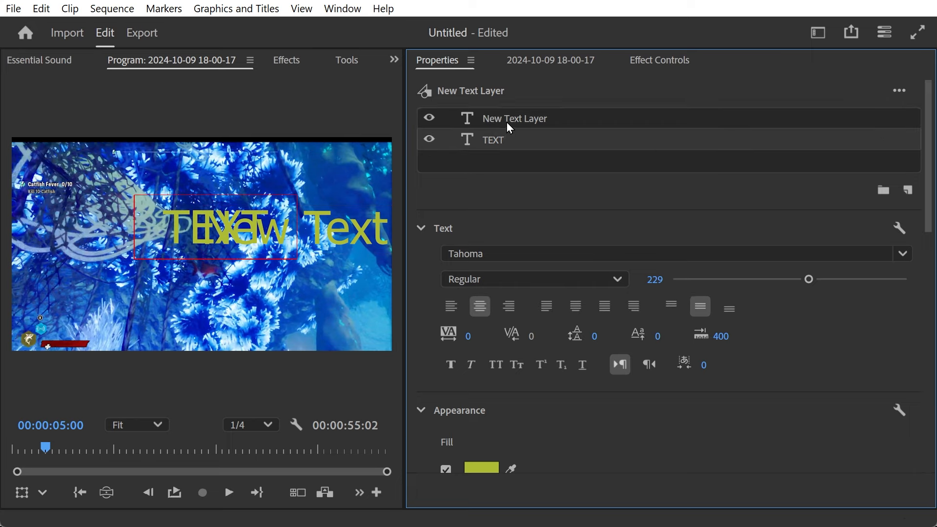
pyautogui.click(505, 139)
pyautogui.click(544, 63)
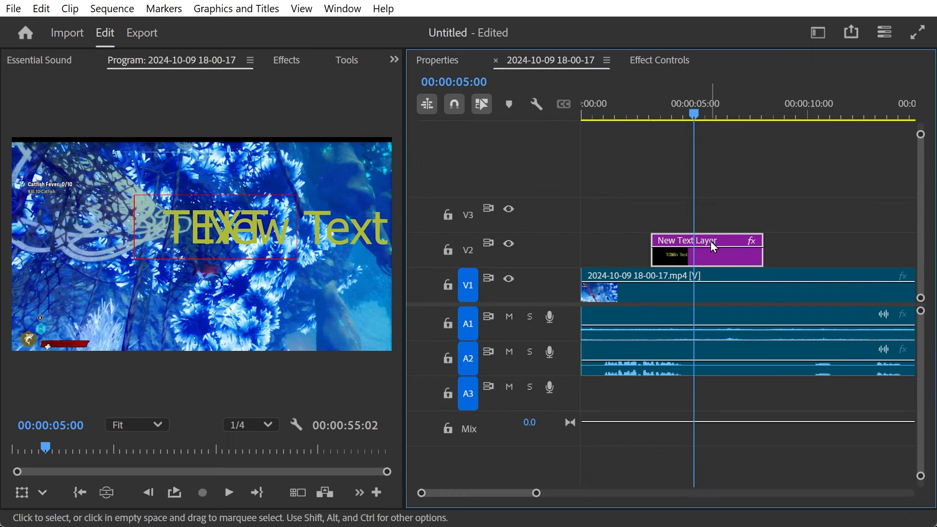
pyautogui.moveTo(714, 242)
pyautogui.mouseDown()
pyautogui.moveTo(801, 246)
pyautogui.moveTo(827, 234)
pyautogui.moveTo(708, 236)
pyautogui.mouseUp()
# Step: Add a new text layer as a separate graphic clip on V2 at 00:00:09:49
pyautogui.moveTo(703, 112); pyautogui.dragTo(806, 129)
pyautogui.click(230, 9)
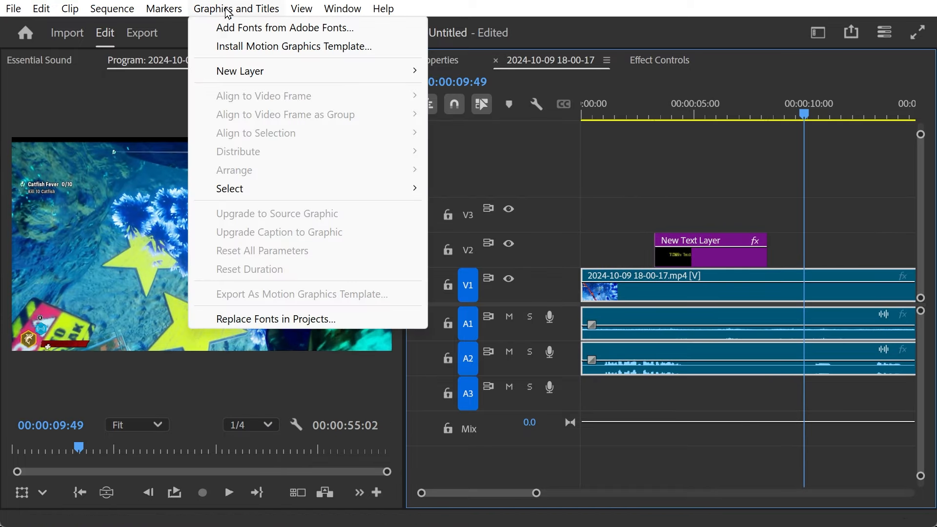
pyautogui.moveTo(289, 74)
pyautogui.click(466, 71)
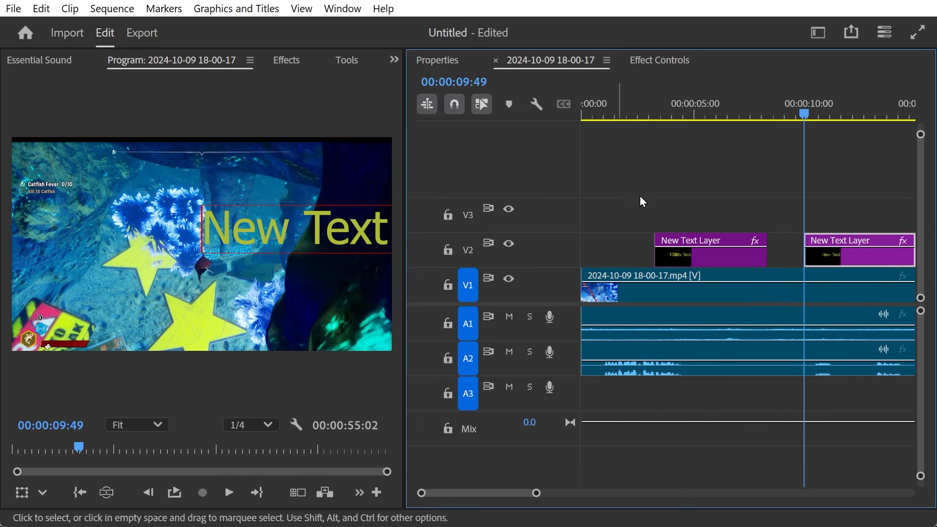
# Step: Compare the layer properties of the two text graphics on V2
pyautogui.click(806, 118)
pyautogui.rightClick(847, 244)
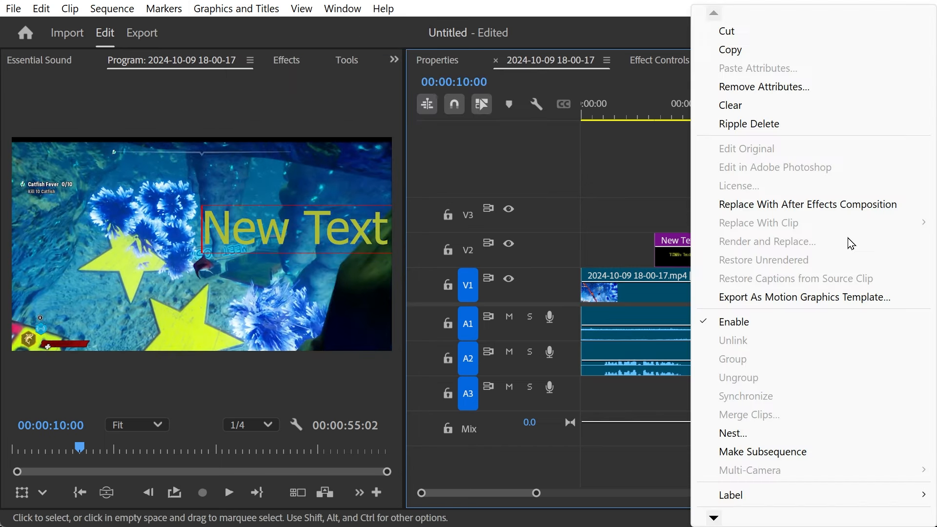
pyautogui.click(570, 3)
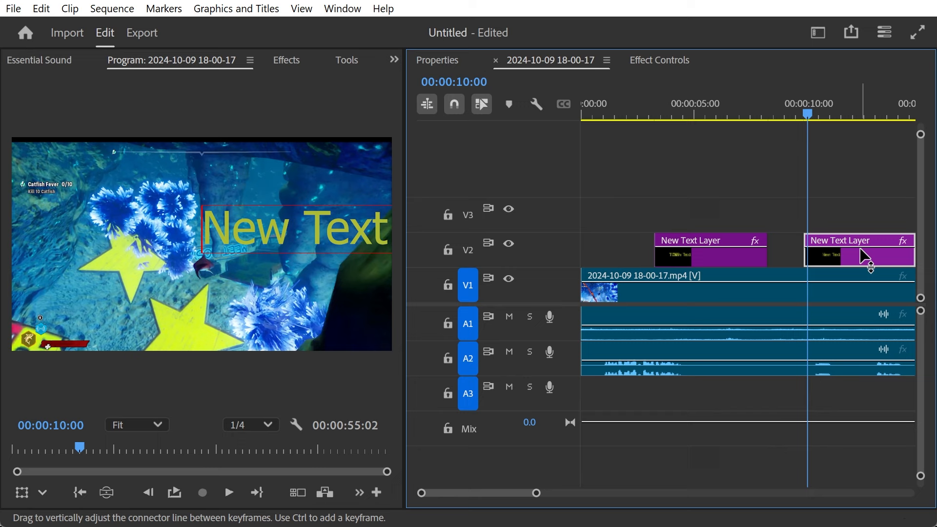
pyautogui.click(436, 60)
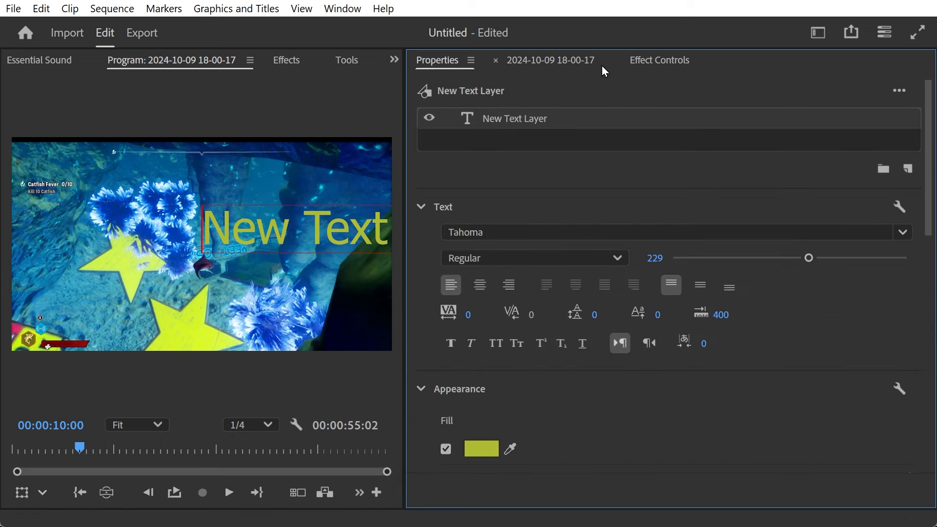
pyautogui.click(569, 63)
pyautogui.click(699, 248)
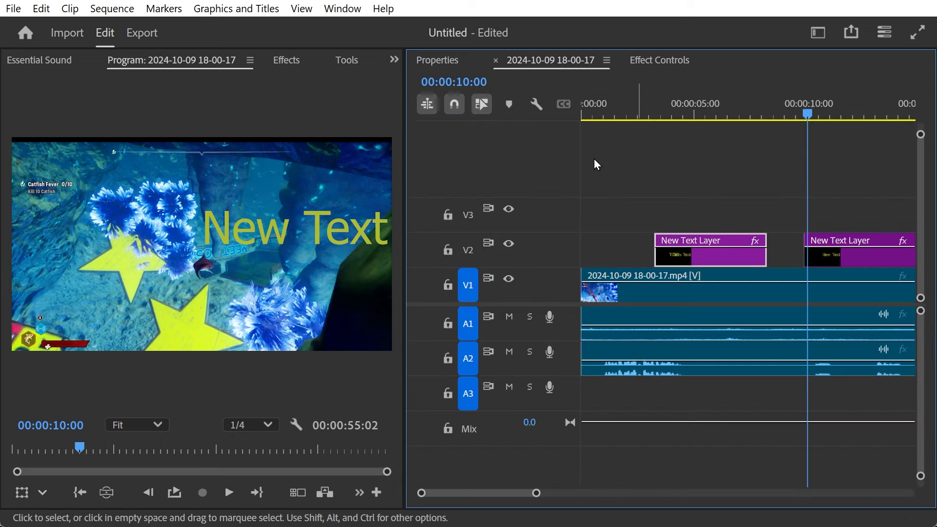
pyautogui.click(442, 60)
pyautogui.click(556, 60)
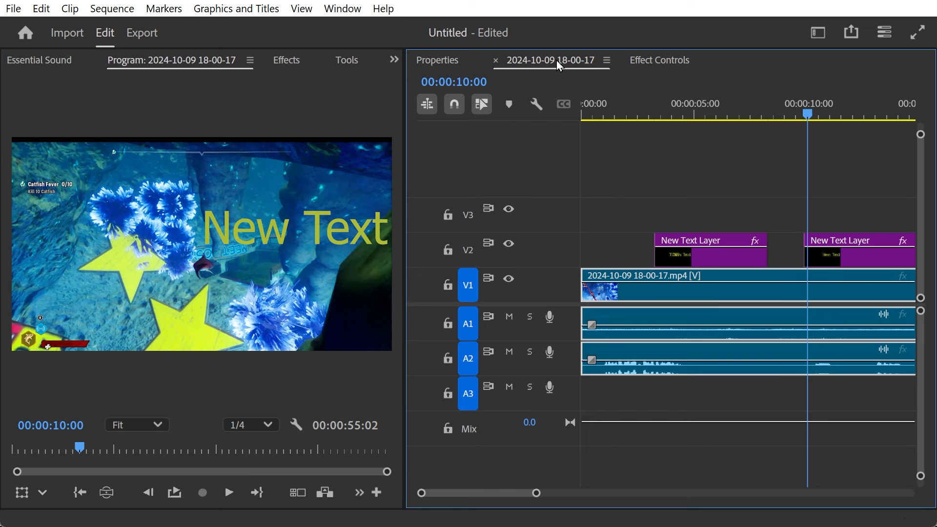
# Step: Place the playhead at 00:00:08:55 and add another new text layer as its own graphic on V3
pyautogui.moveTo(807, 114); pyautogui.dragTo(785, 114)
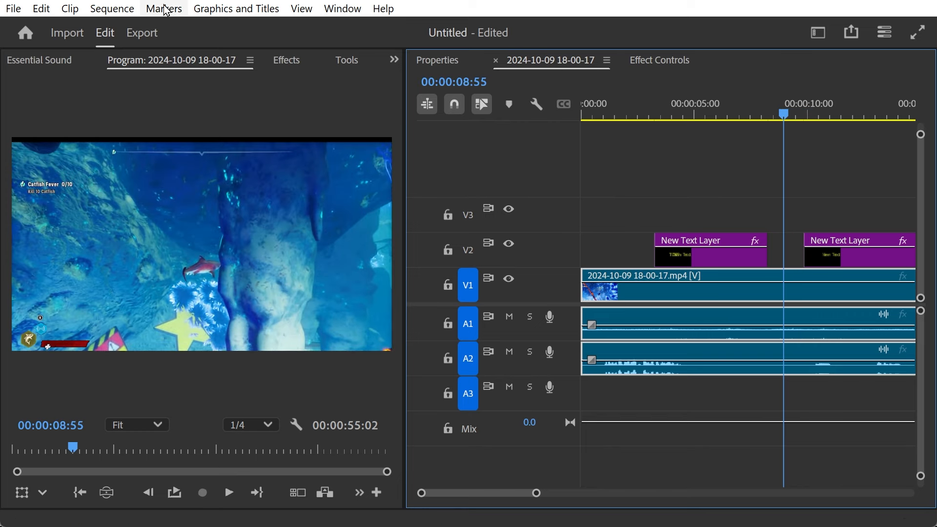
pyautogui.click(234, 9)
pyautogui.moveTo(298, 73)
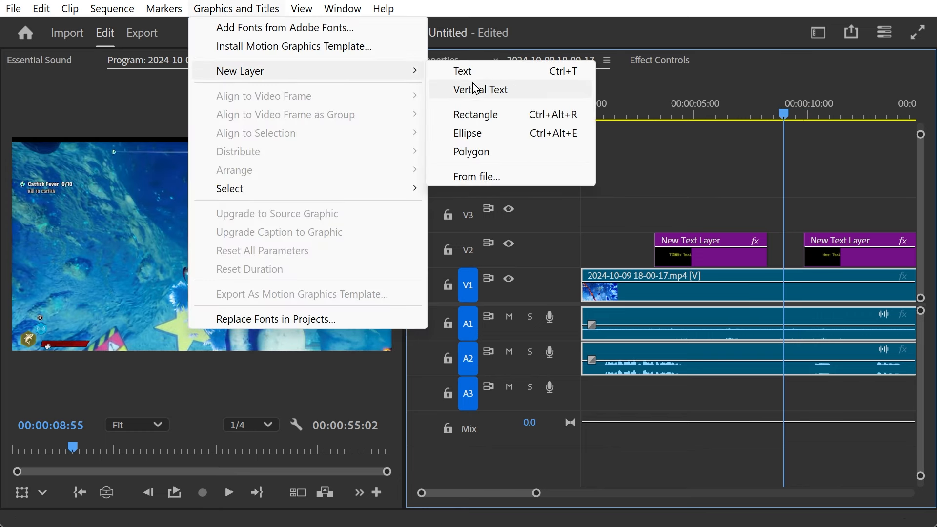
pyautogui.click(463, 71)
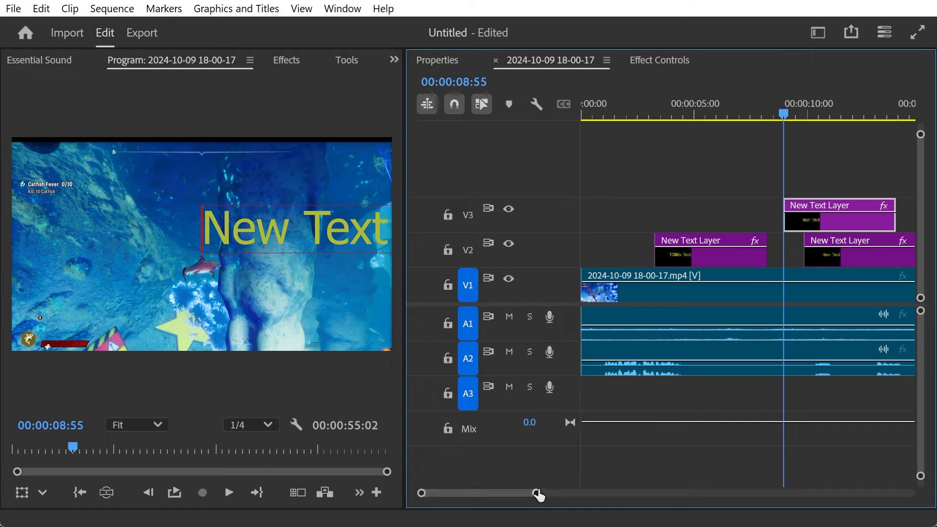
# Step: Unlink the gameplay clip on V1 from its audio and select only the video
pyautogui.rightClick(628, 285)
pyautogui.click(603, 245)
pyautogui.rightClick(626, 299)
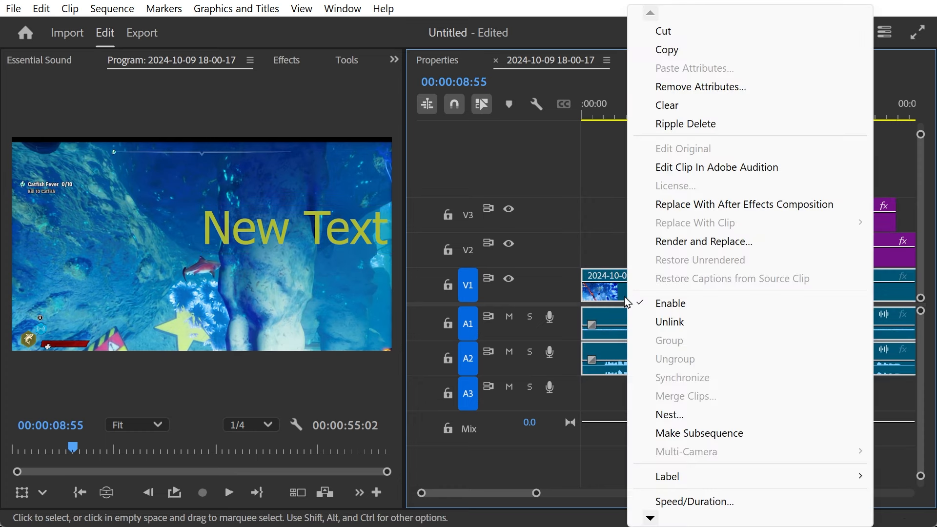
pyautogui.click(667, 323)
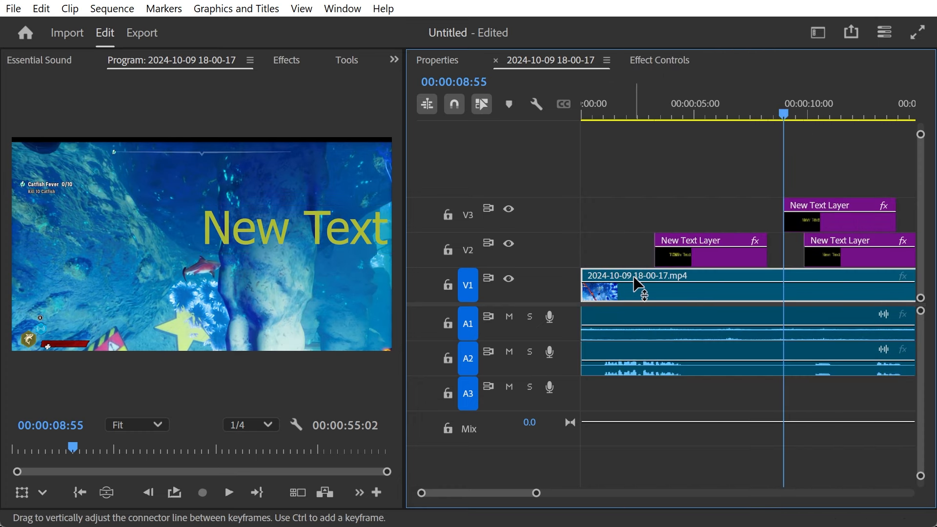
# Step: Compare the gameplay video clip's transform and crop settings in the Properties panel with its settings in Effect Controls
pyautogui.click(444, 61)
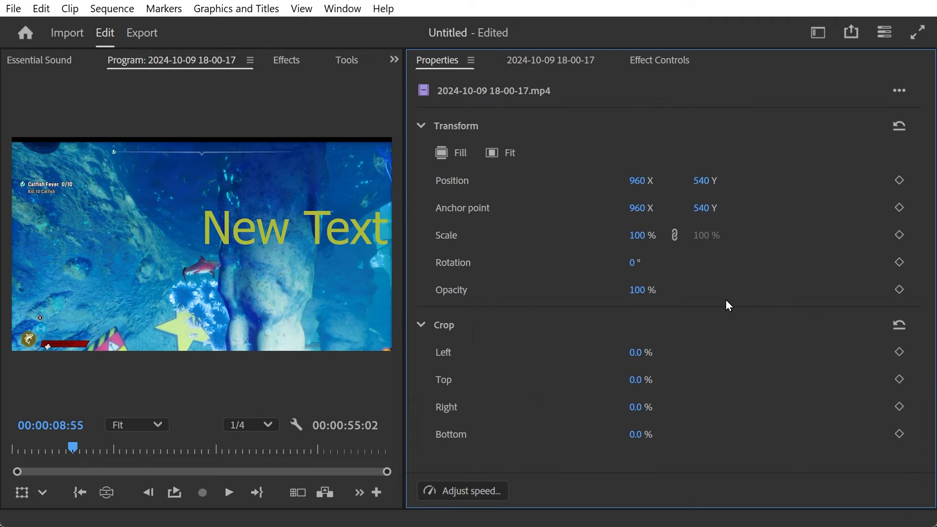
pyautogui.click(657, 63)
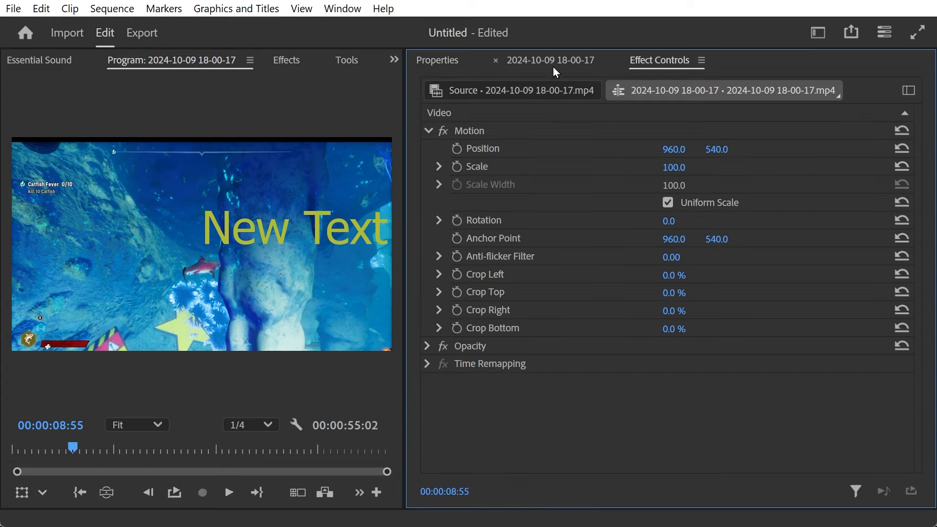
pyautogui.click(433, 62)
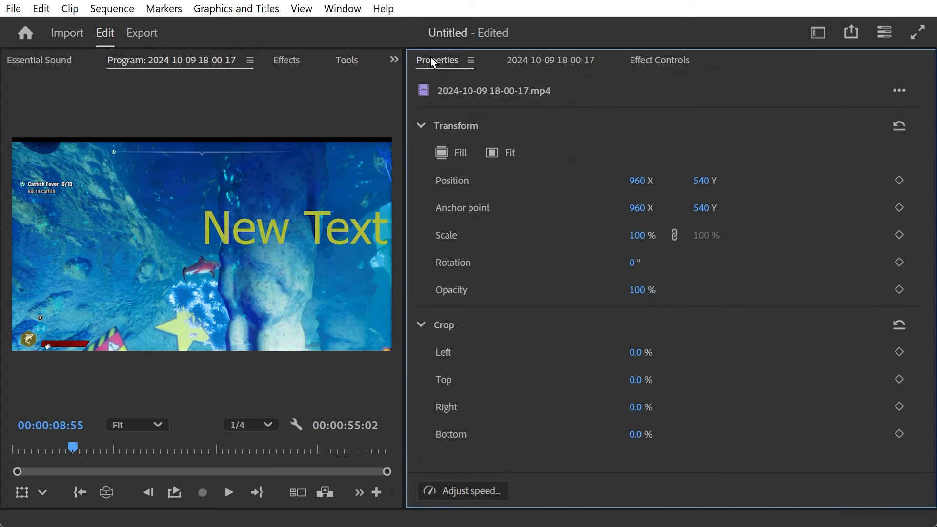
pyautogui.click(659, 64)
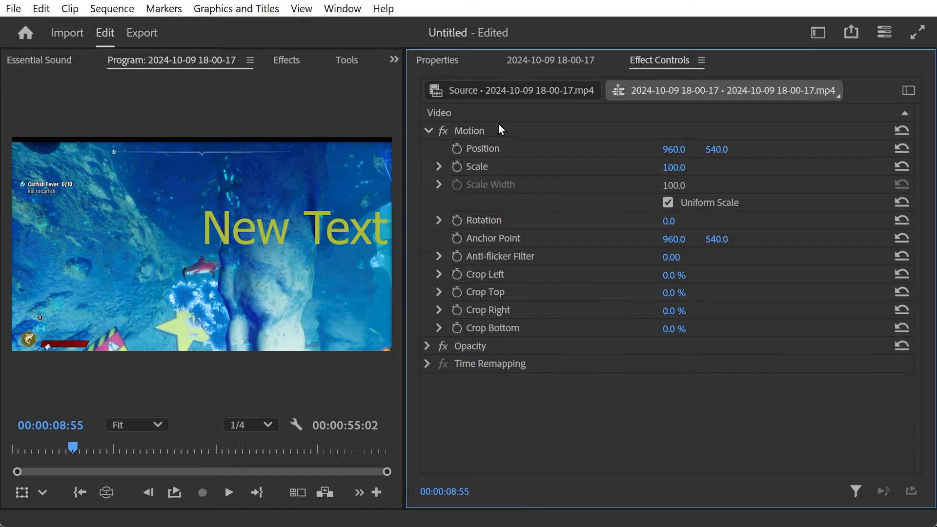
pyautogui.click(445, 66)
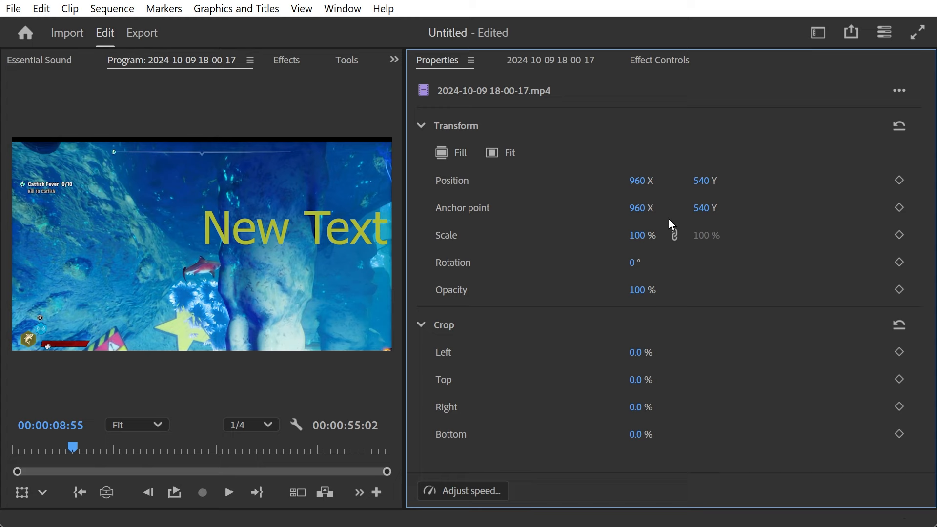
pyautogui.click(655, 62)
pyautogui.rightClick(436, 64)
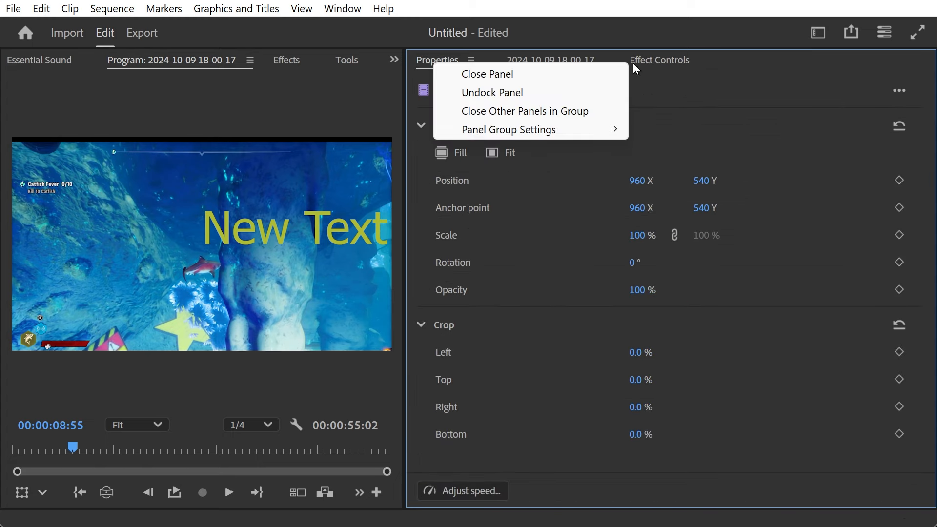
pyautogui.click(657, 63)
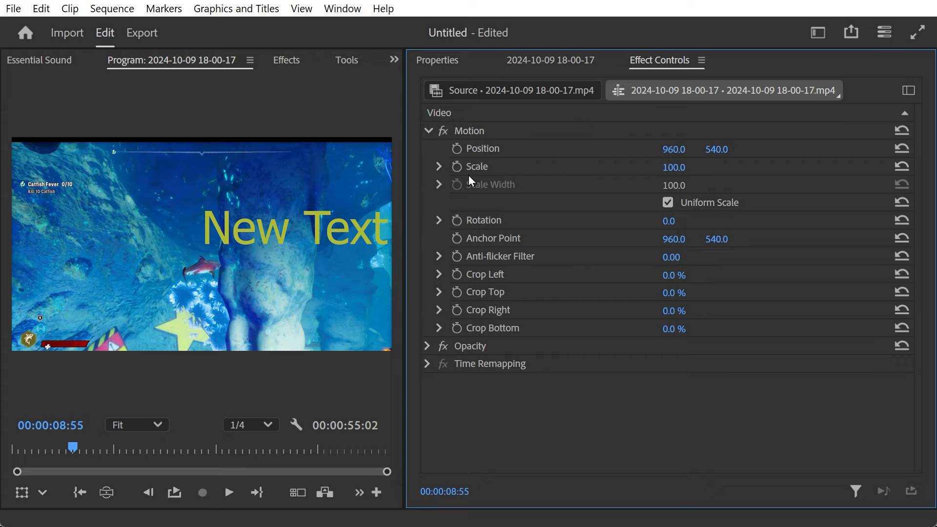
pyautogui.click(442, 62)
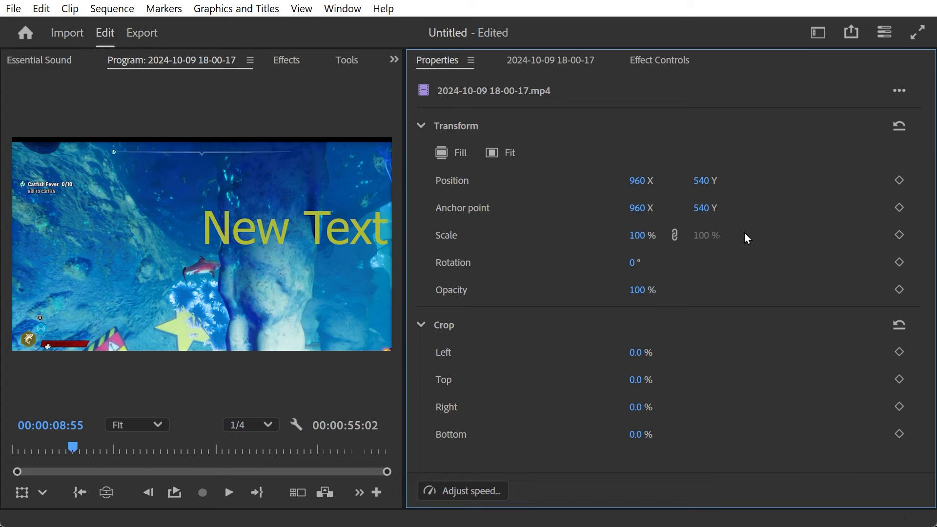
# Step: Animate the gameplay clip's Position with a keyframe at 00:00:08:55 and a second one at 00:00:12:40 with X set to 1204
pyautogui.click(658, 63)
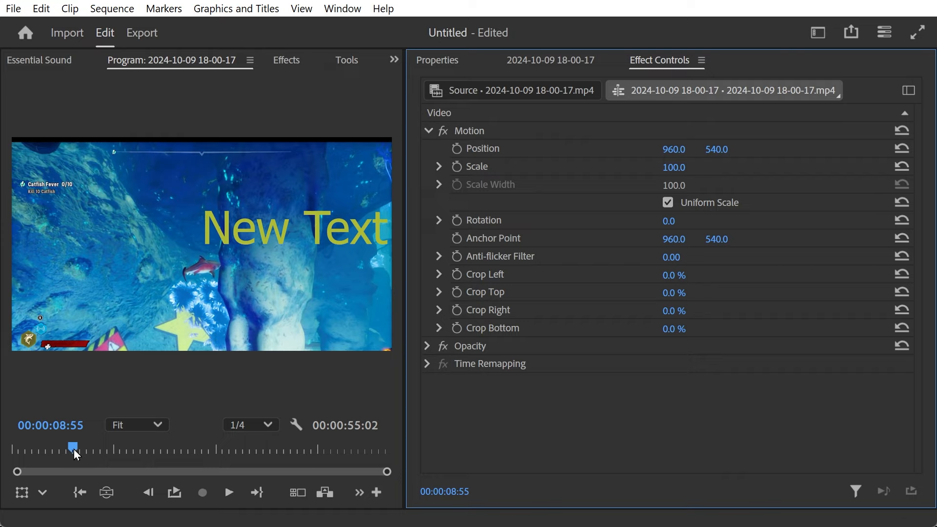
pyautogui.click(456, 149)
pyautogui.moveTo(75, 446); pyautogui.dragTo(104, 451)
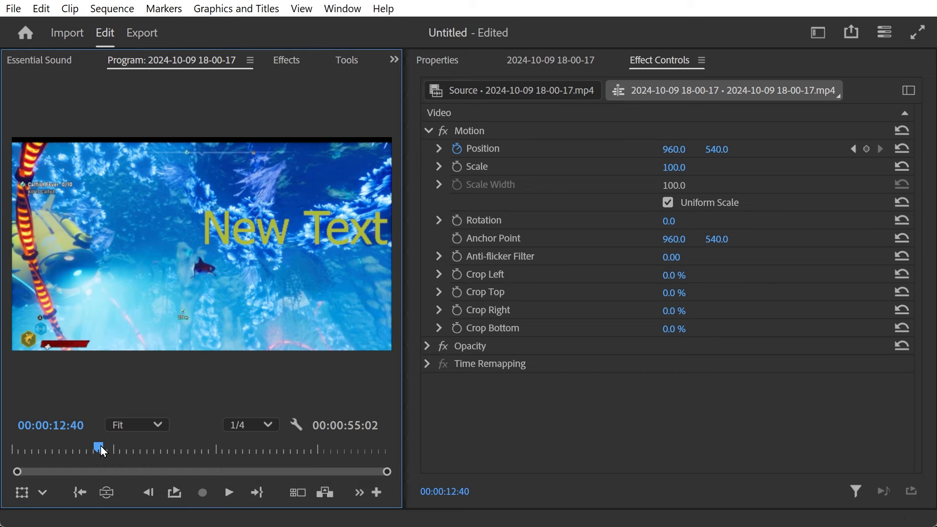
pyautogui.click(439, 149)
pyautogui.moveTo(662, 147); pyautogui.dragTo(682, 149)
# Step: Place the playhead between the two Position keyframes and step back and forth through them using the Properties panel's keyframe navigation
pyautogui.moveTo(99, 450); pyautogui.dragTo(83, 454)
pyautogui.rightClick(455, 63)
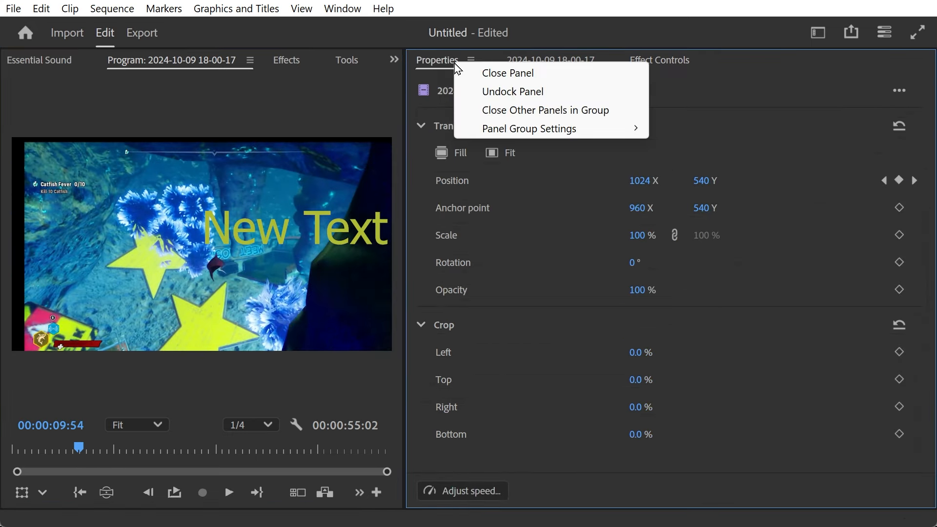
pyautogui.click(820, 145)
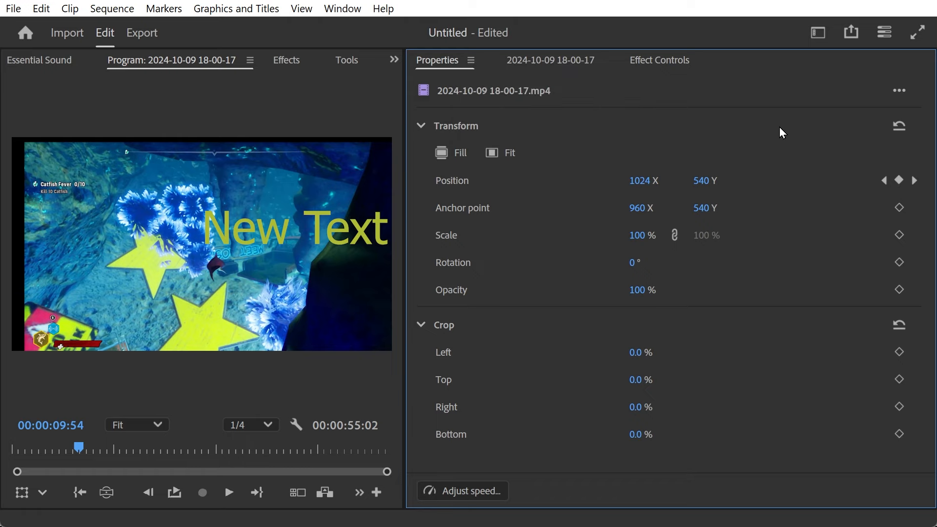
pyautogui.click(913, 182)
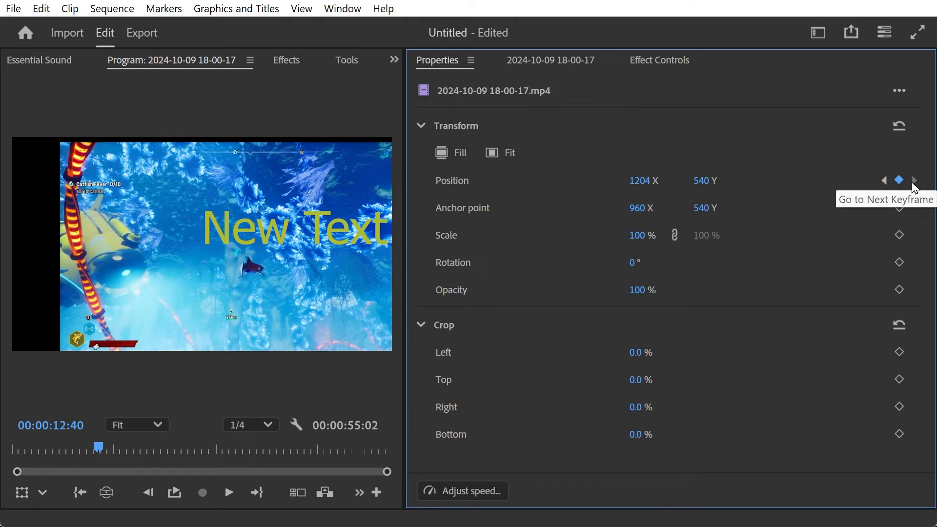
pyautogui.click(884, 181)
pyautogui.click(915, 181)
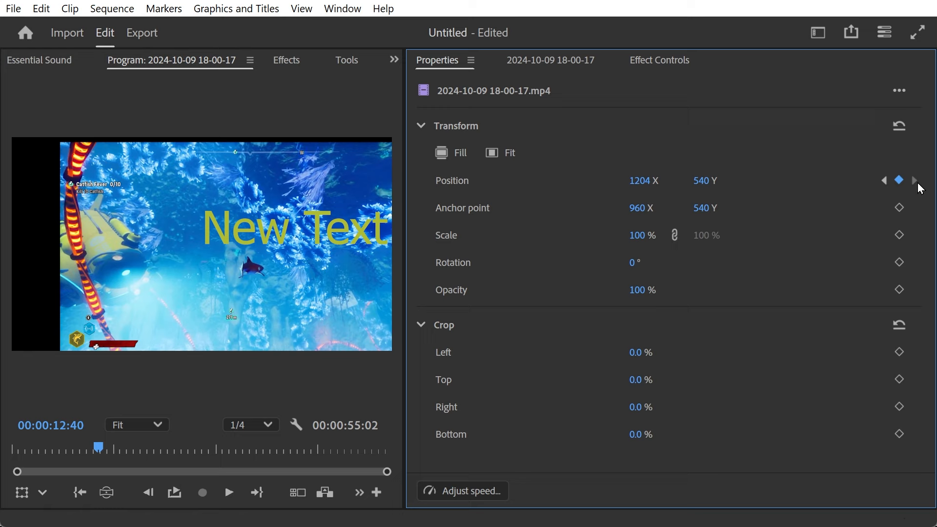
pyautogui.click(884, 180)
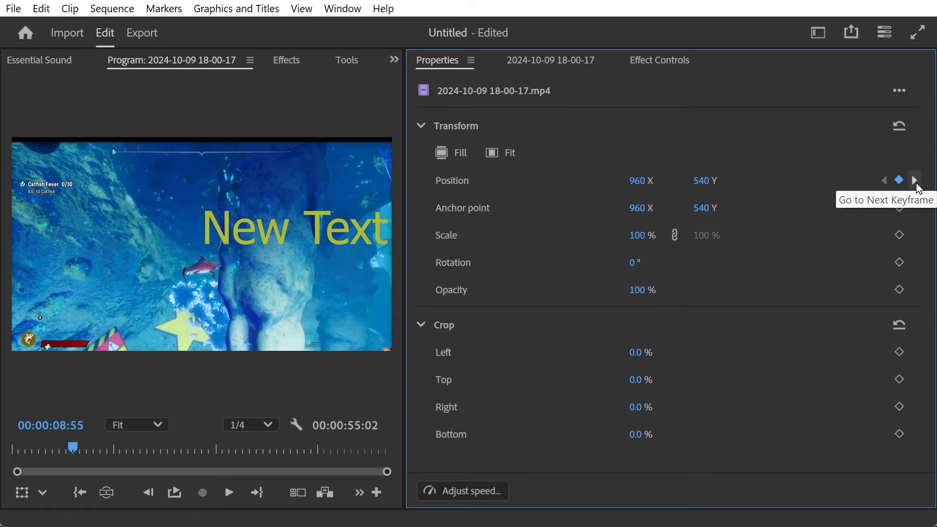
pyautogui.click(916, 185)
pyautogui.click(885, 181)
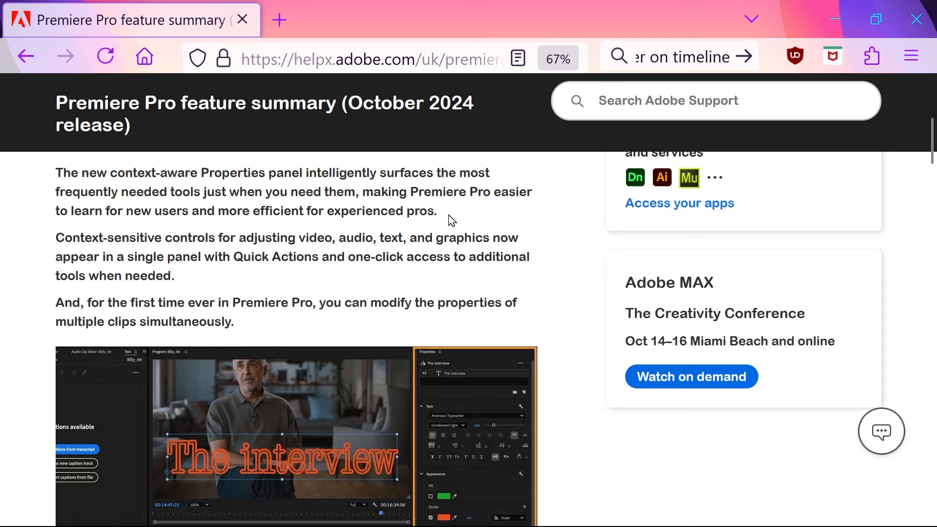
# Step: Read the October 2024 Premiere Pro feature summary on the Properties panel, the refreshed design and the New Project creation dialog
pyautogui.scroll(-1, 448, 215)
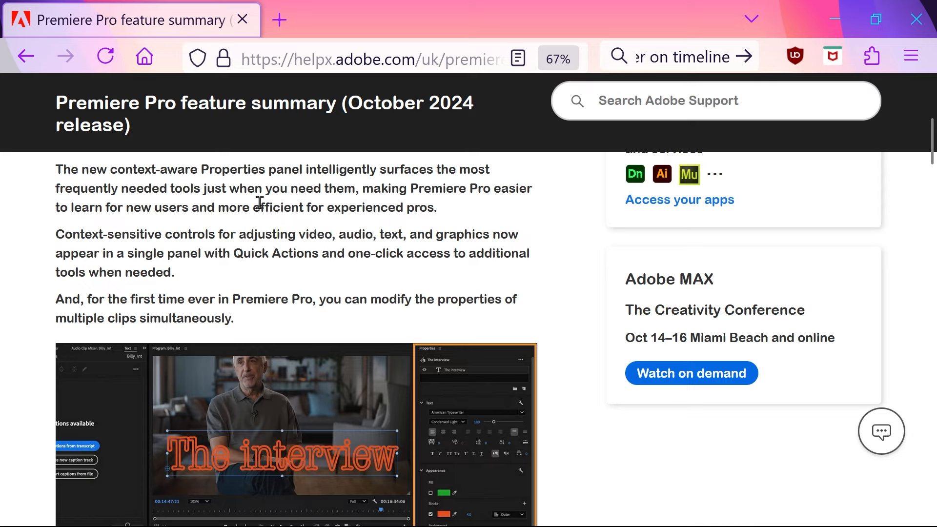
pyautogui.scroll(-1, 249, 217)
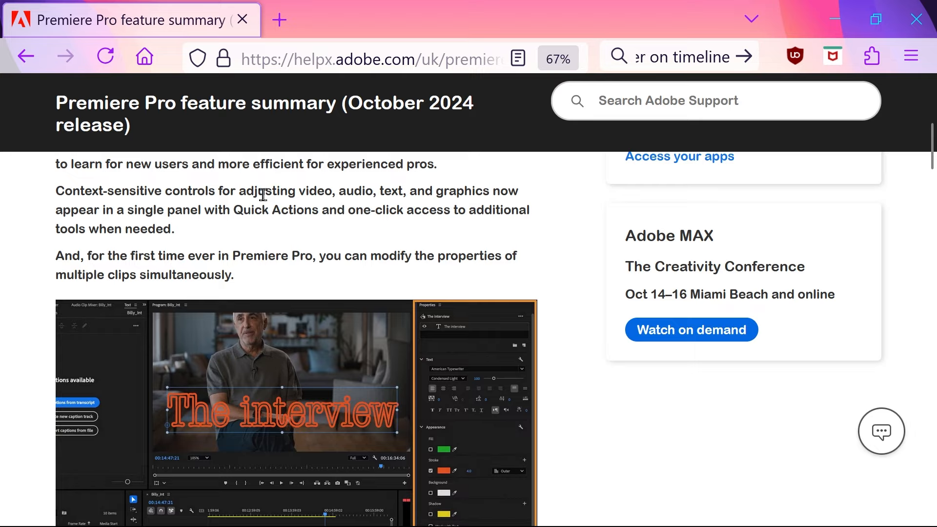
pyautogui.scroll(-1, 263, 195)
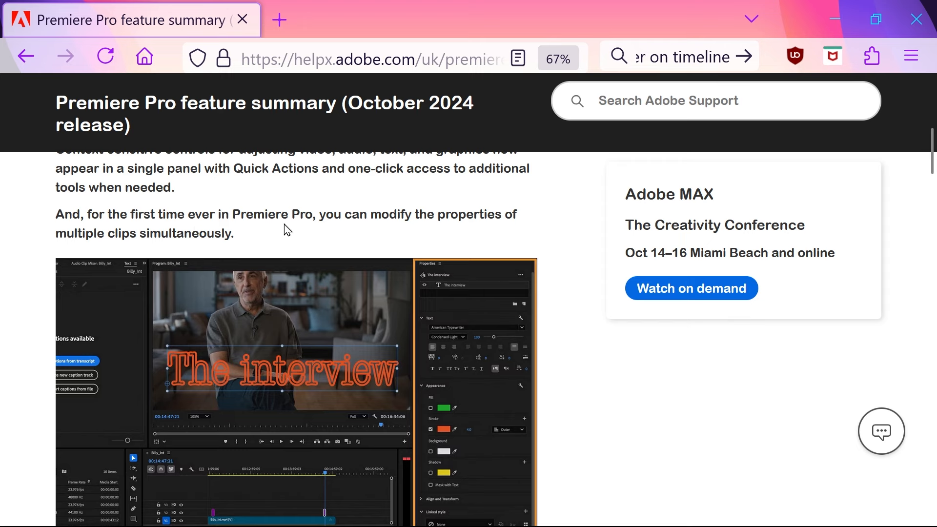
pyautogui.scroll(-10, 284, 226)
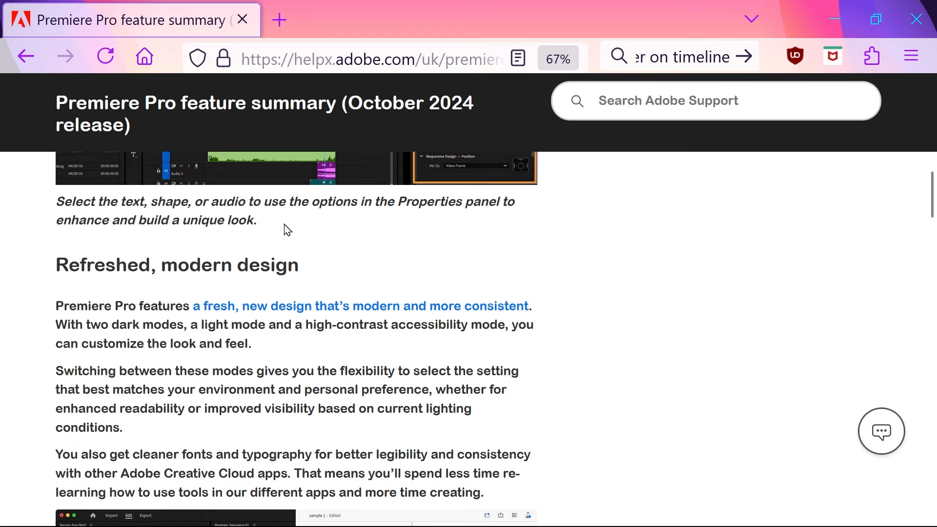
pyautogui.scroll(-3, 286, 227)
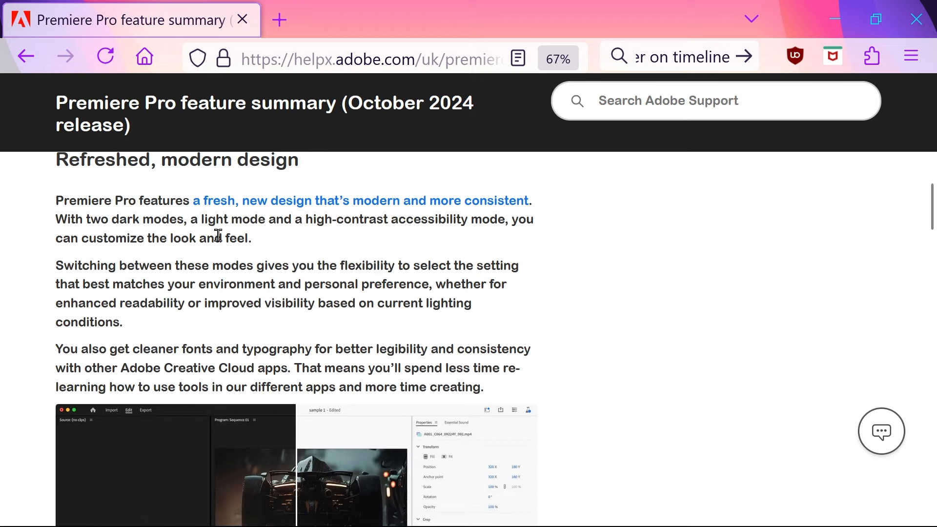
pyautogui.scroll(-12, 526, 317)
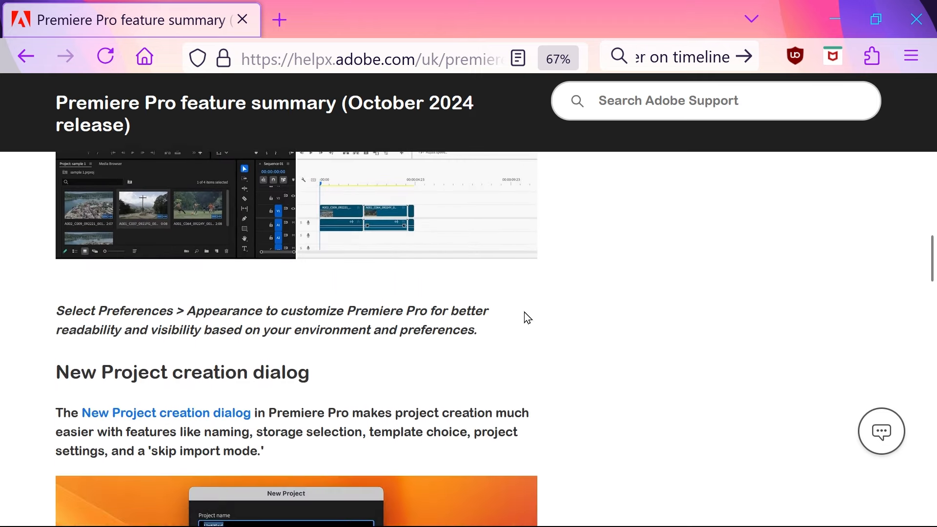
pyautogui.scroll(1, 524, 313)
pyautogui.moveTo(294, 519)
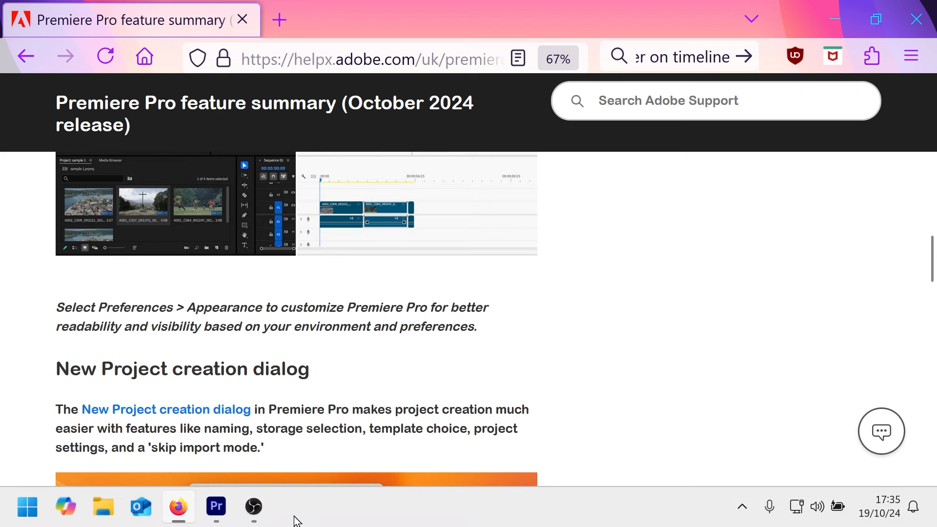
# Step: Switch back to Premiere Pro and select both audio clips on A1 and A2 in the timeline
pyautogui.click(214, 510)
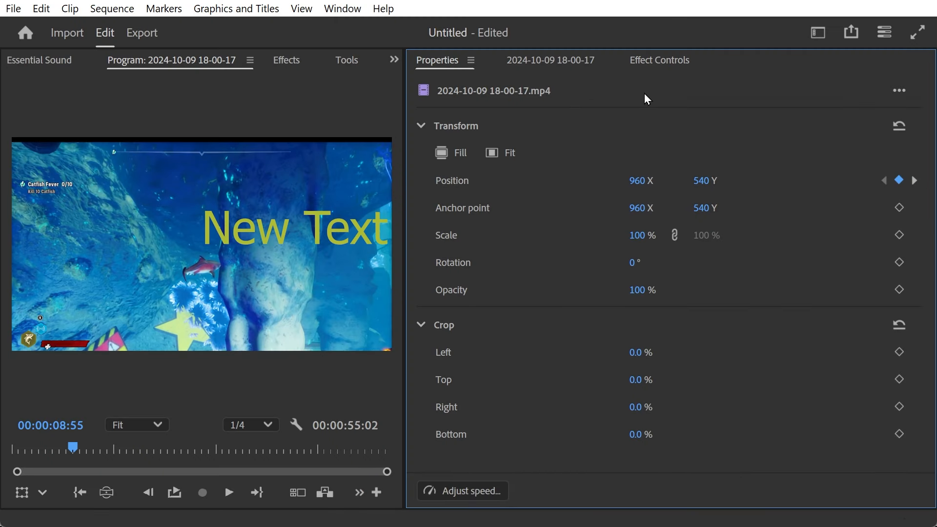
pyautogui.click(561, 69)
pyautogui.rightClick(630, 309)
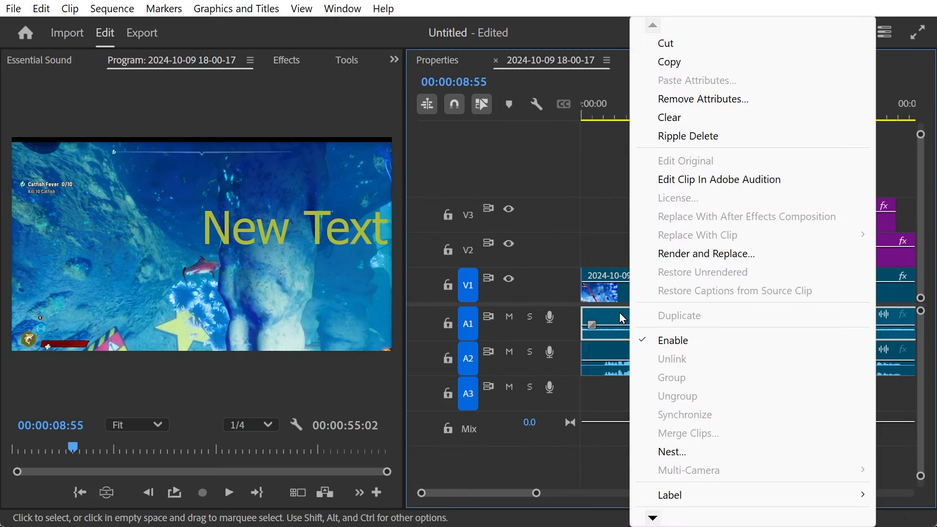
pyautogui.click(593, 383)
pyautogui.click(623, 371)
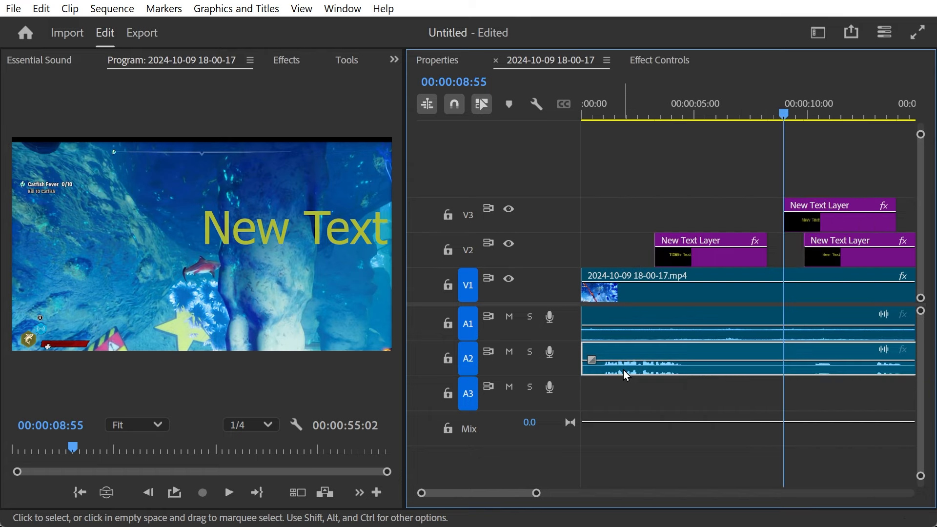
pyautogui.keyDown('shift'); pyautogui.click(621, 320); pyautogui.keyUp('shift')
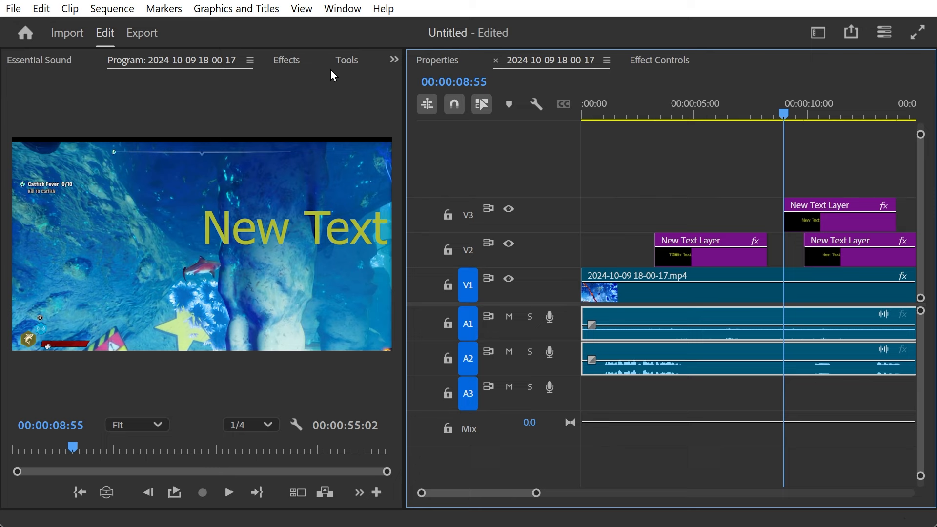
# Step: Examine the Essential Sound presets available for the two selected audio clips
pyautogui.click(54, 62)
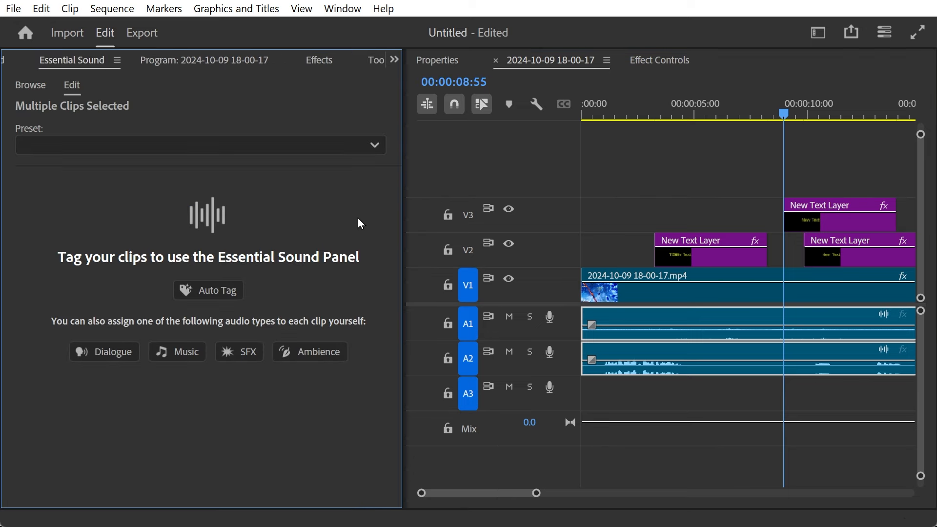
pyautogui.click(221, 150)
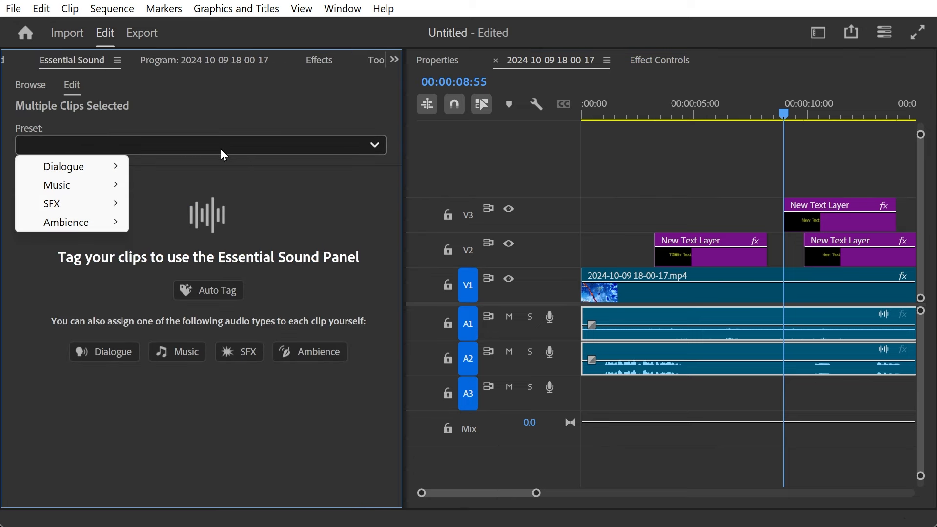
pyautogui.moveTo(69, 172)
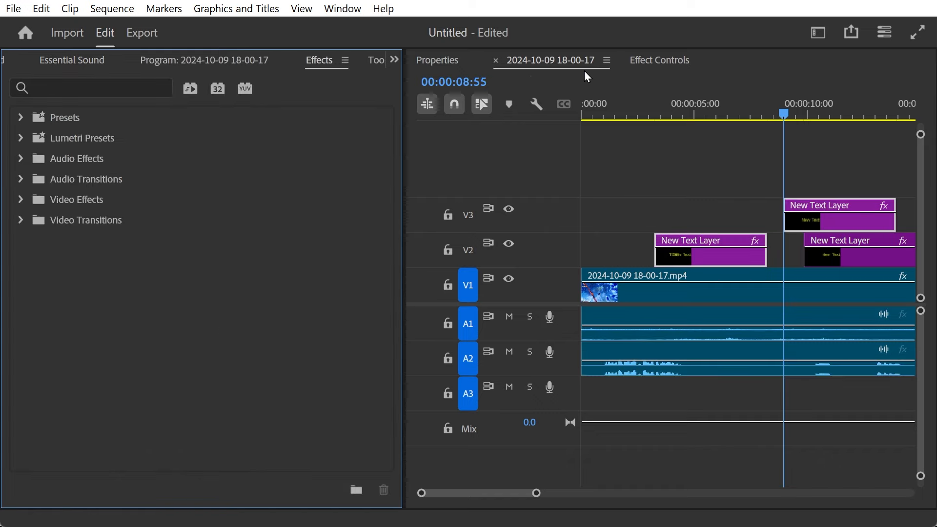
# Step: Set the text fill colour of the selected text graphics on V2 and V3 to red BB4B33 in a single edit
pyautogui.click(438, 63)
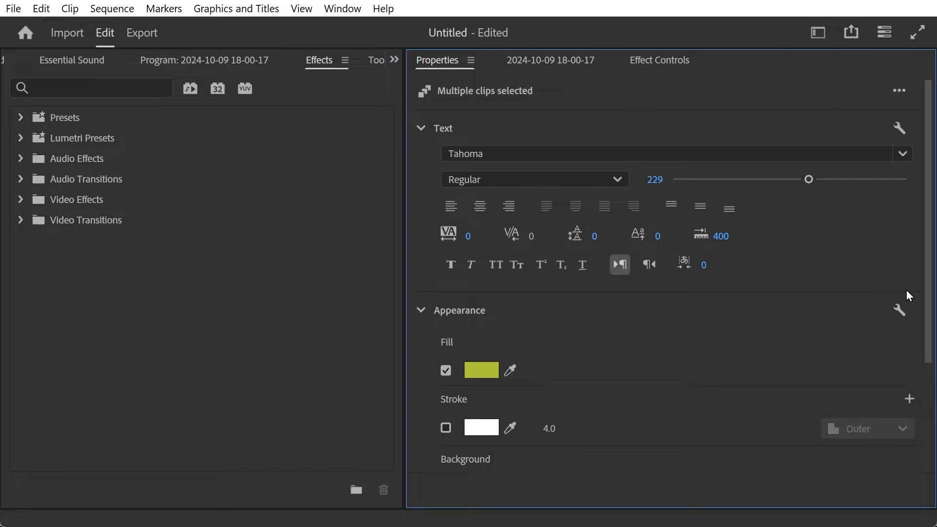
pyautogui.click(475, 370)
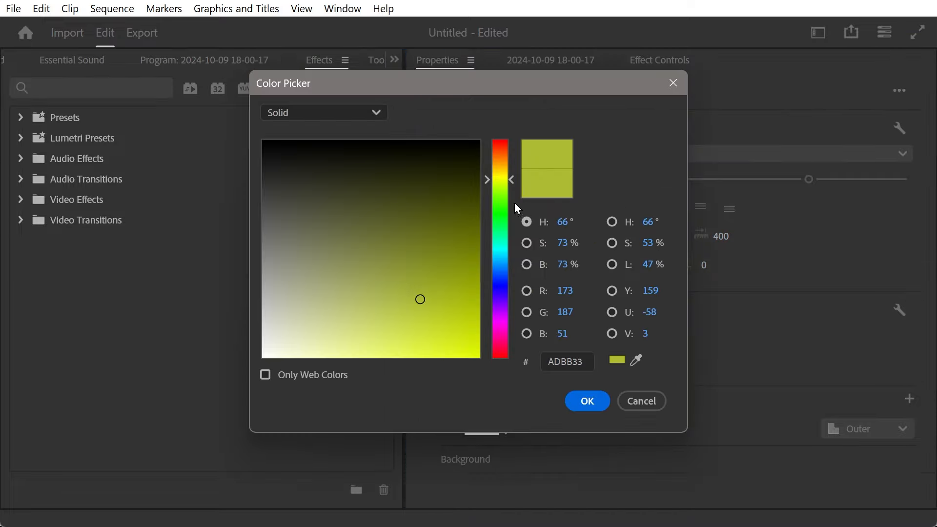
pyautogui.click(494, 149)
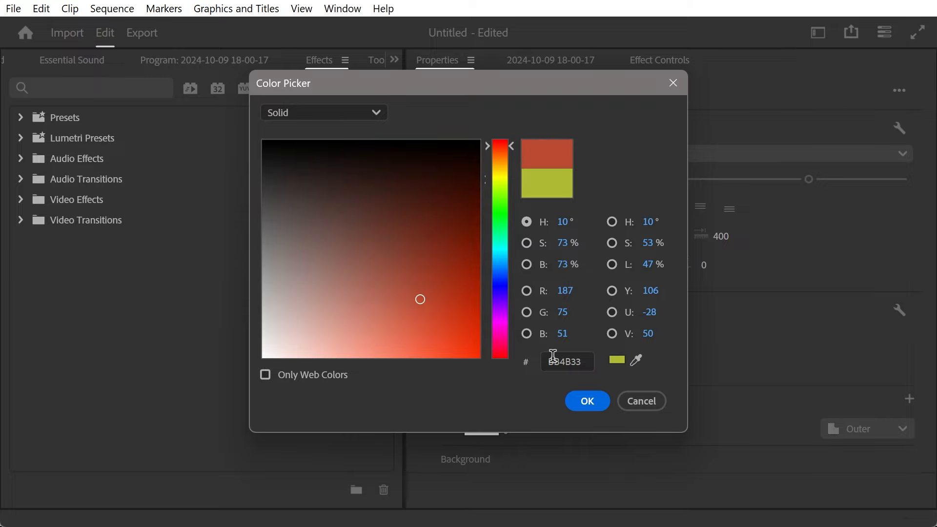
pyautogui.click(574, 402)
# Step: Compare the properties available for the empty graphic clip on V4 with those of the text clip on V3
pyautogui.click(552, 61)
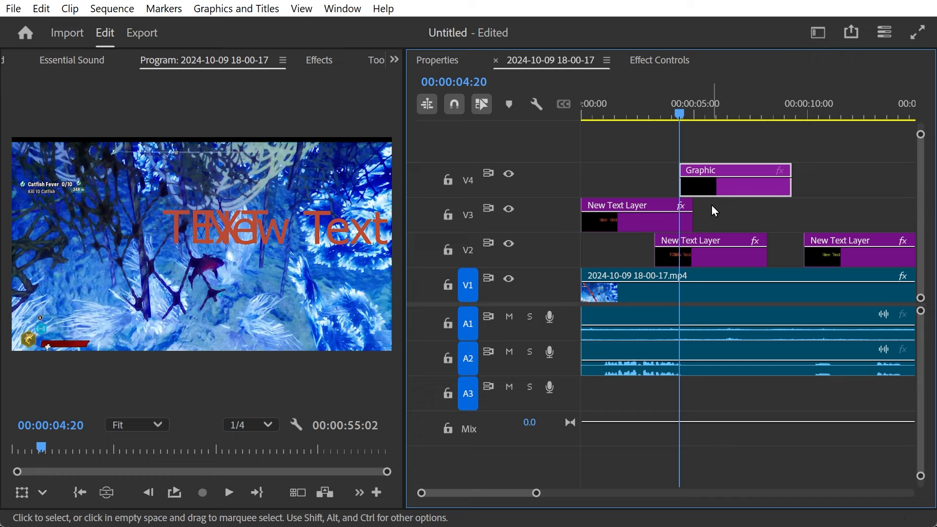
pyautogui.click(623, 210)
pyautogui.click(719, 188)
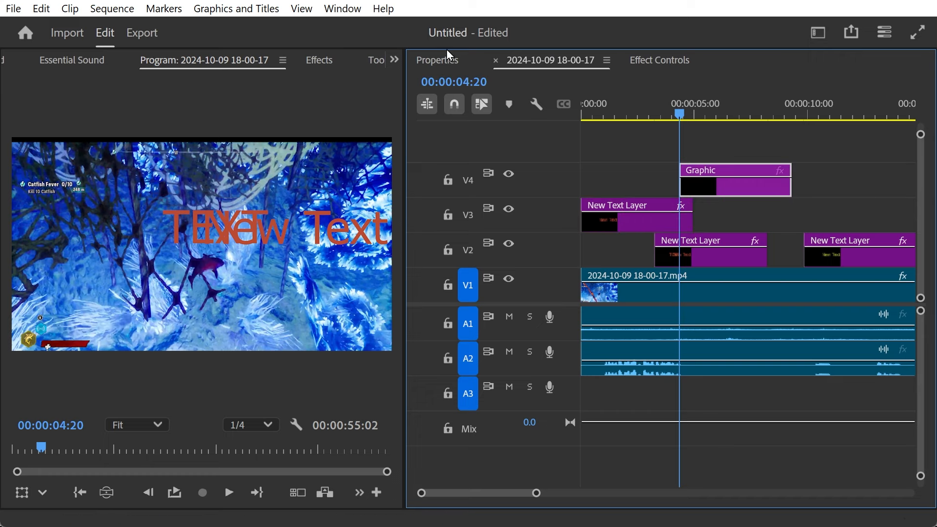
pyautogui.click(441, 61)
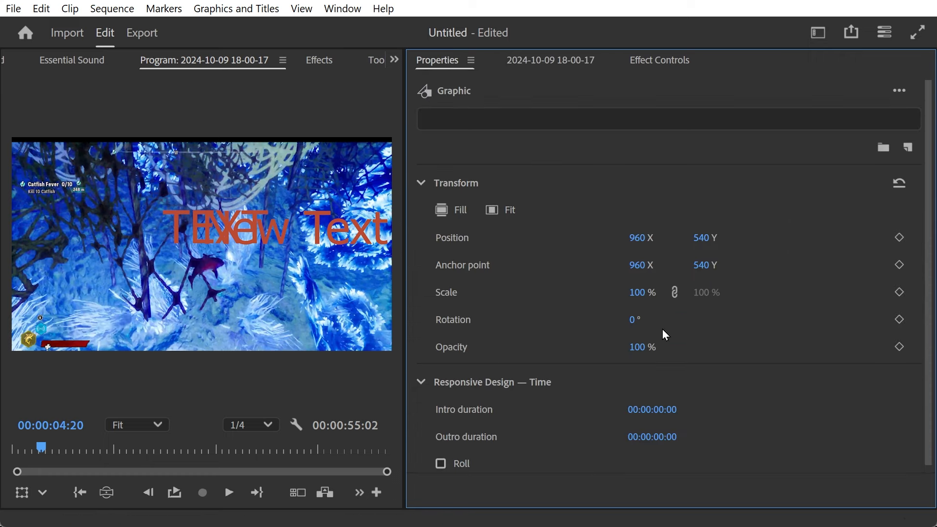
pyautogui.scroll(-1, 759, 322)
pyautogui.scroll(1, 759, 328)
pyautogui.click(542, 60)
pyautogui.click(625, 207)
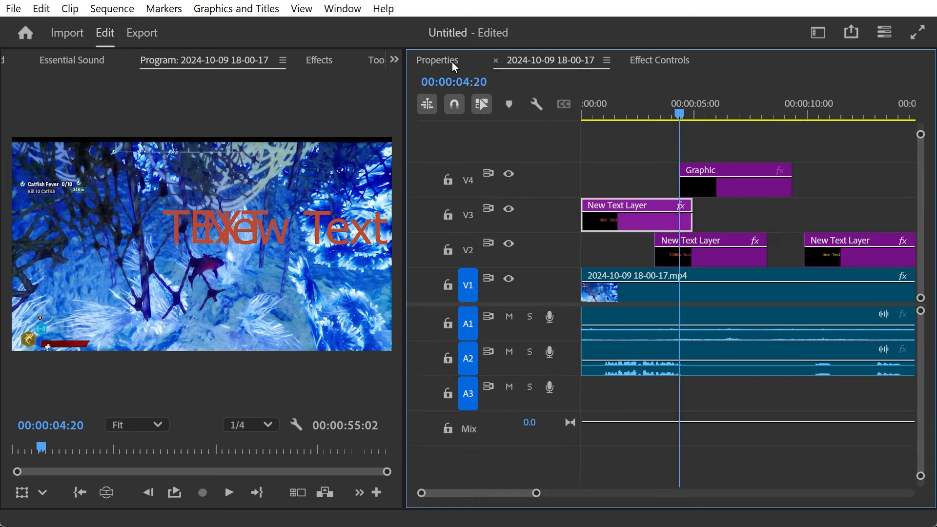
pyautogui.click(434, 61)
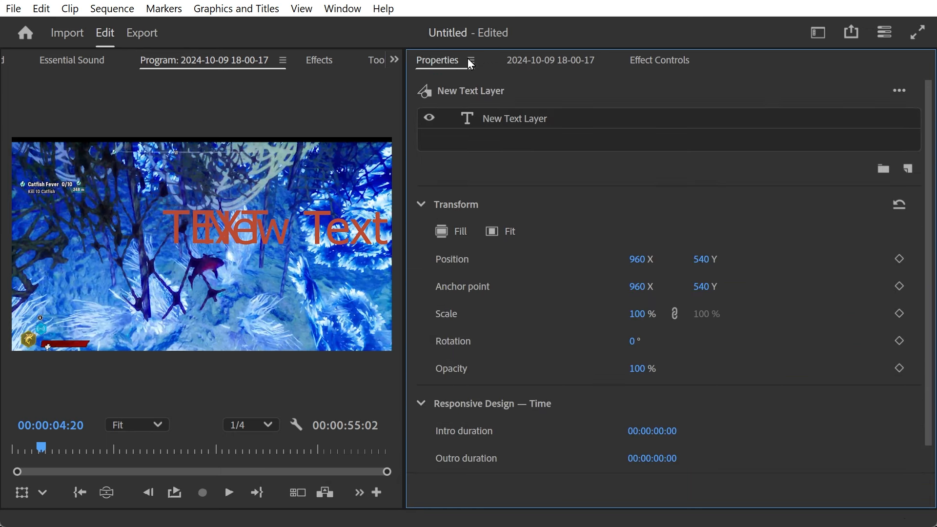
pyautogui.click(542, 62)
pyautogui.click(721, 177)
pyautogui.click(440, 61)
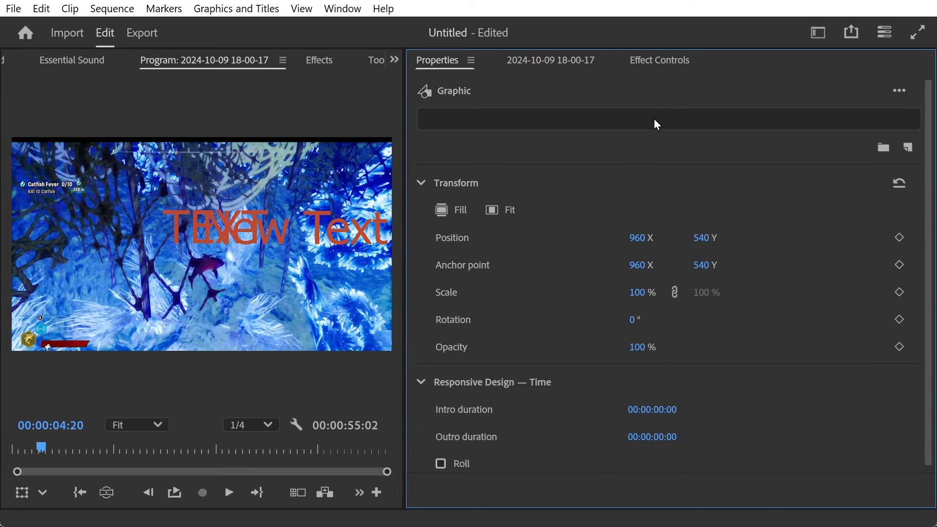
# Step: Browse the graphics templates from the V4 graphic's additional options, and close the template browser
pyautogui.click(901, 92)
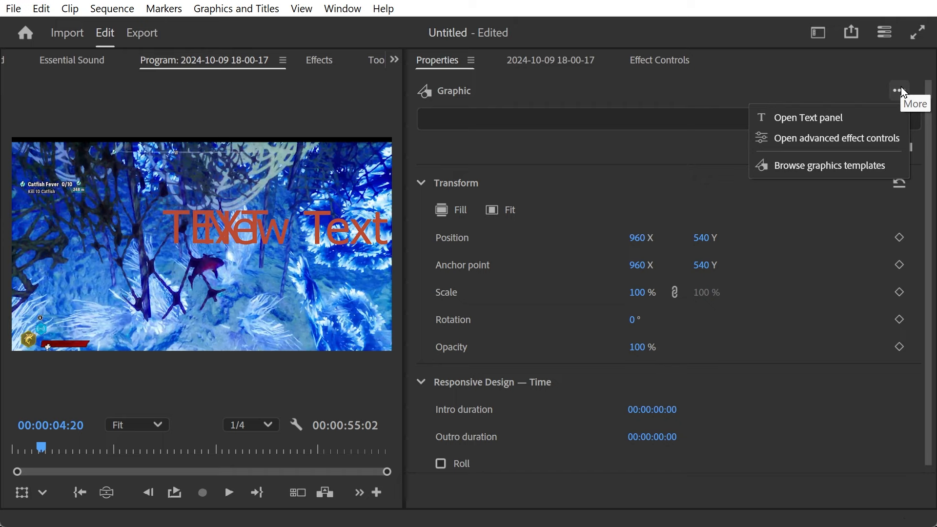
pyautogui.click(812, 166)
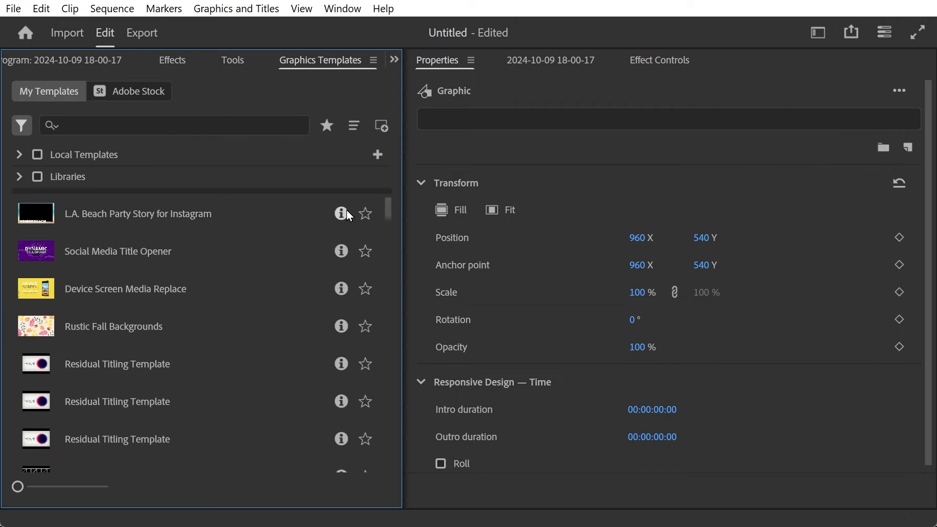
pyautogui.click(373, 60)
pyautogui.click(349, 71)
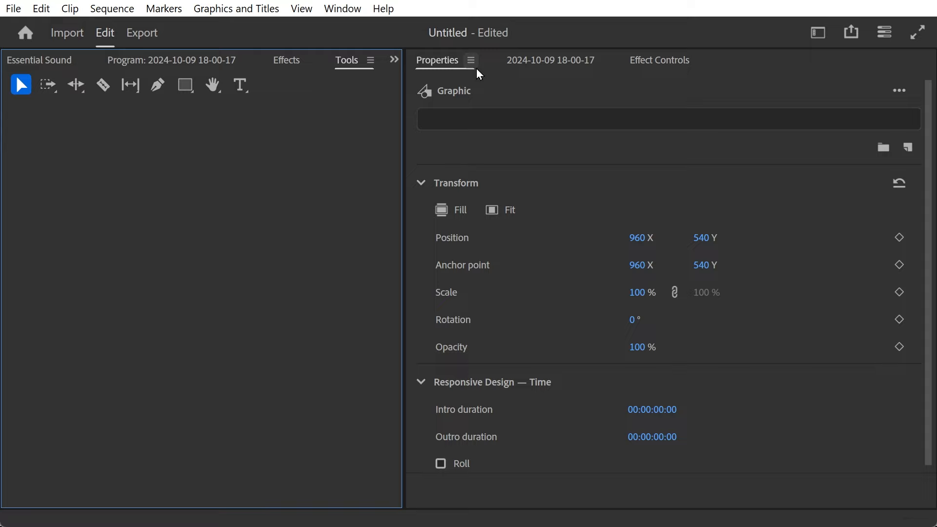
# Step: Delete the empty graphic clip from V4 in the timeline
pyautogui.click(549, 61)
pyautogui.click(183, 60)
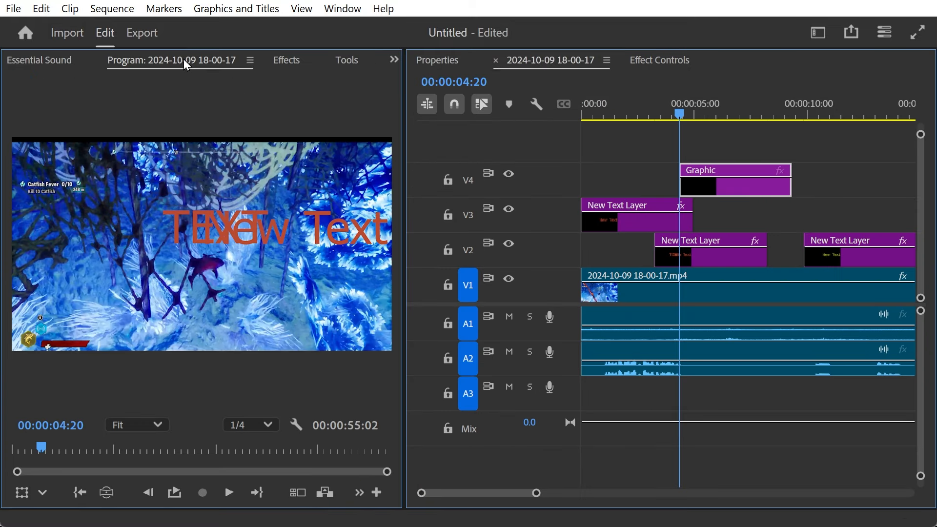
pyautogui.click(724, 172)
pyautogui.press('Delete')
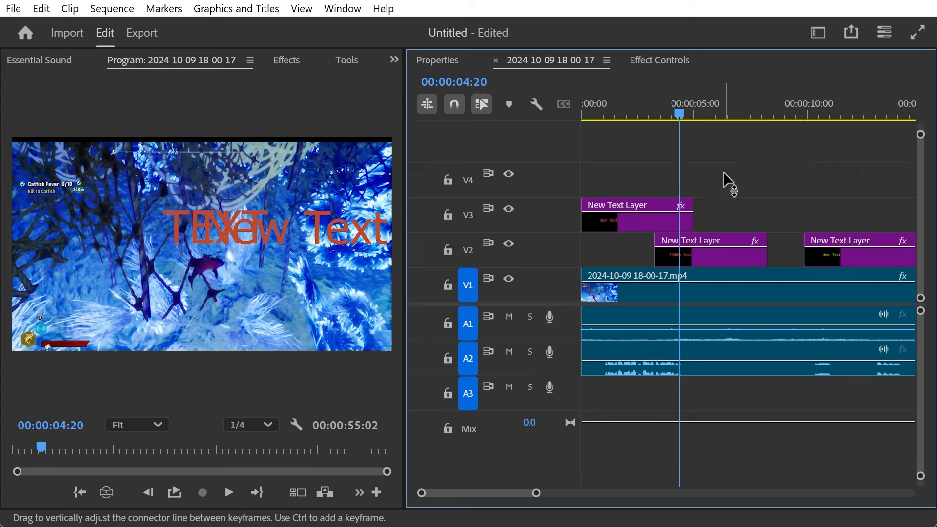
# Step: Separate the overlapping titles by moving the V3 text below TEXT and the V2 New Text Layer above it in the frame
pyautogui.click(617, 209)
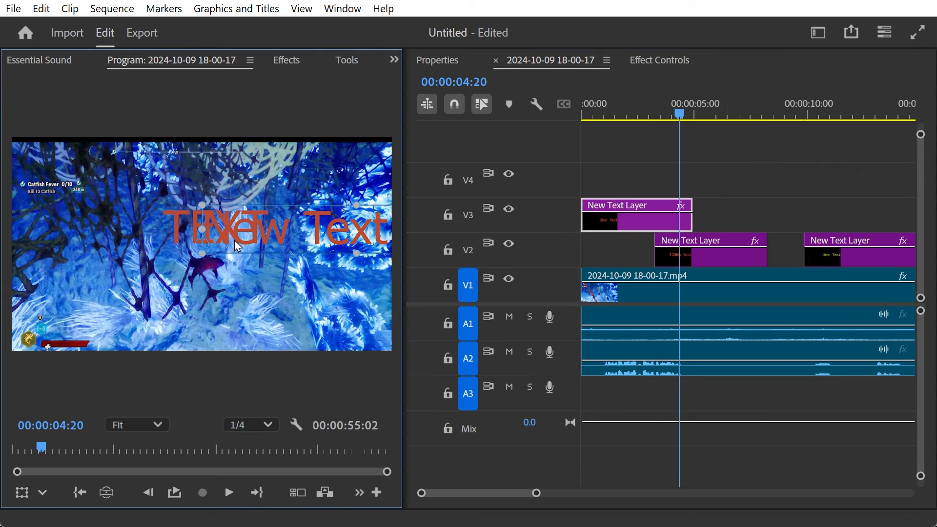
pyautogui.moveTo(214, 233); pyautogui.dragTo(60, 294)
pyautogui.moveTo(227, 218); pyautogui.dragTo(166, 168)
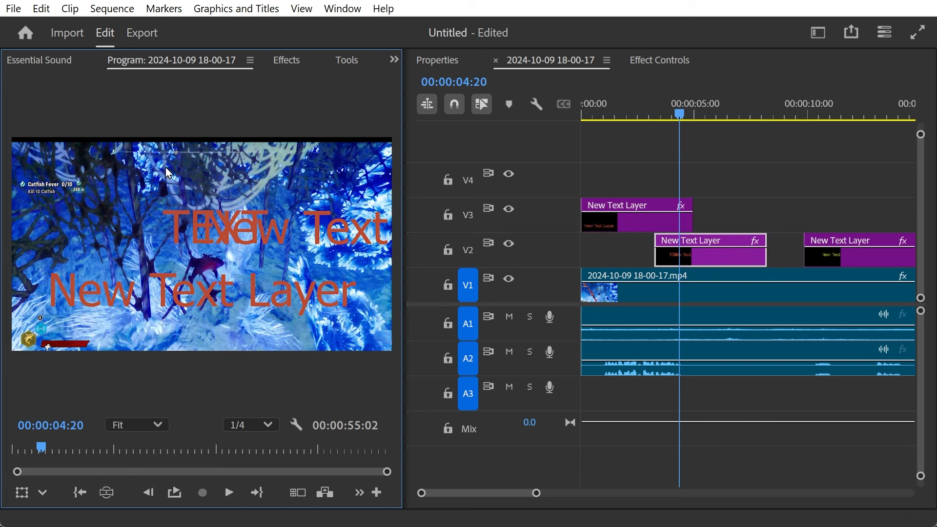
pyautogui.moveTo(237, 224); pyautogui.dragTo(187, 179)
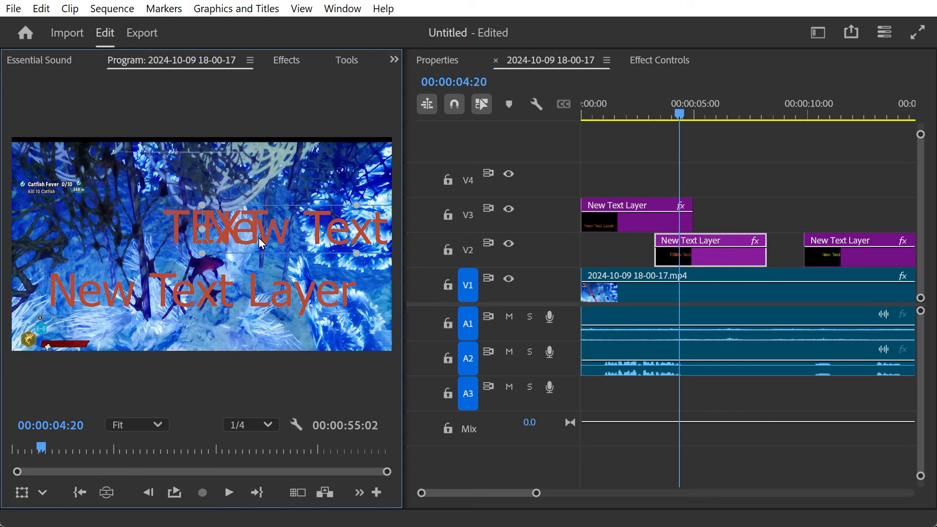
pyautogui.moveTo(262, 243); pyautogui.dragTo(107, 179)
# Step: Delete the New Text Layer from the V2 graphic at the playhead, keeping its TEXT layer
pyautogui.moveTo(670, 113)
pyautogui.mouseDown()
pyautogui.moveTo(583, 112)
pyautogui.moveTo(683, 120)
pyautogui.mouseUp()
pyautogui.click(627, 249)
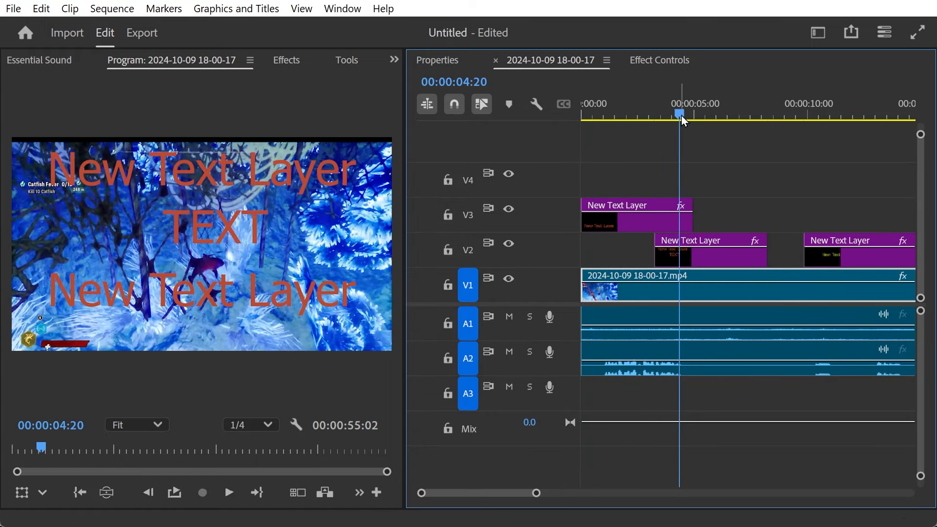
pyautogui.click(709, 244)
pyautogui.click(447, 65)
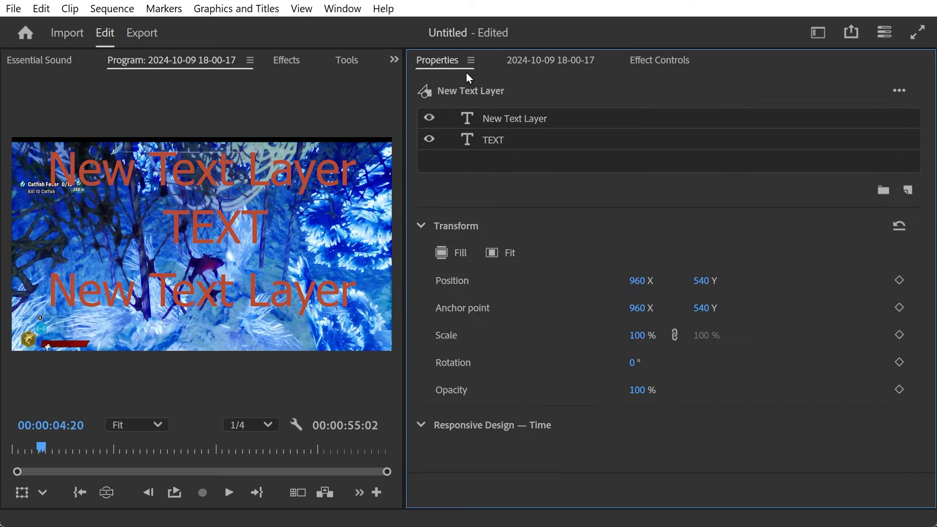
pyautogui.rightClick(531, 119)
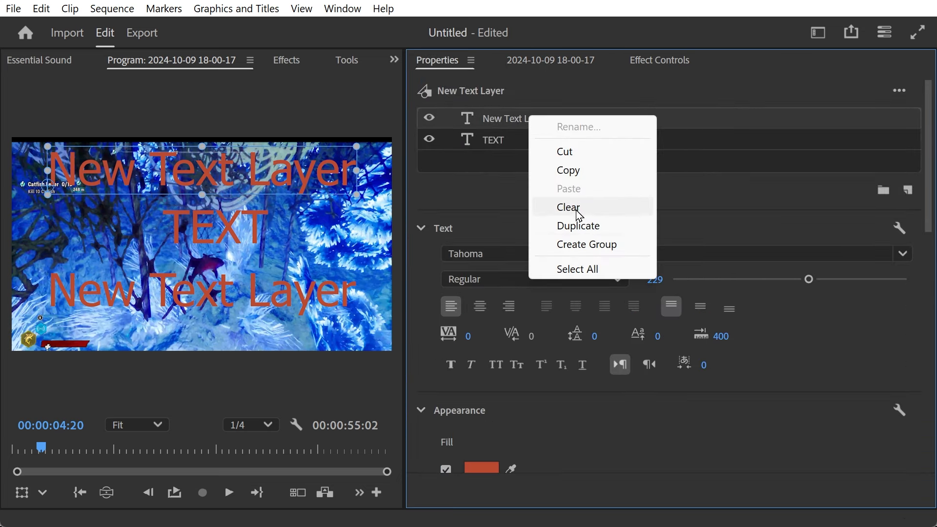
pyautogui.click(517, 117)
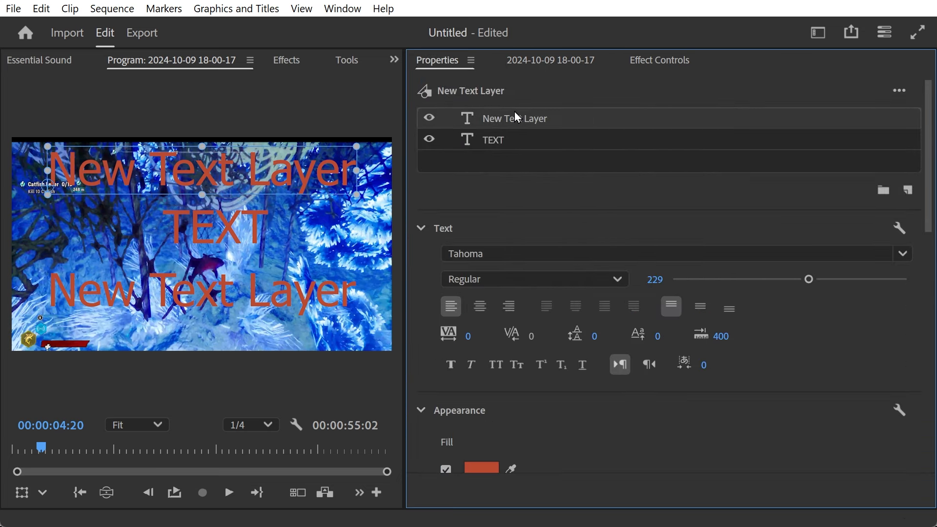
pyautogui.press('Delete')
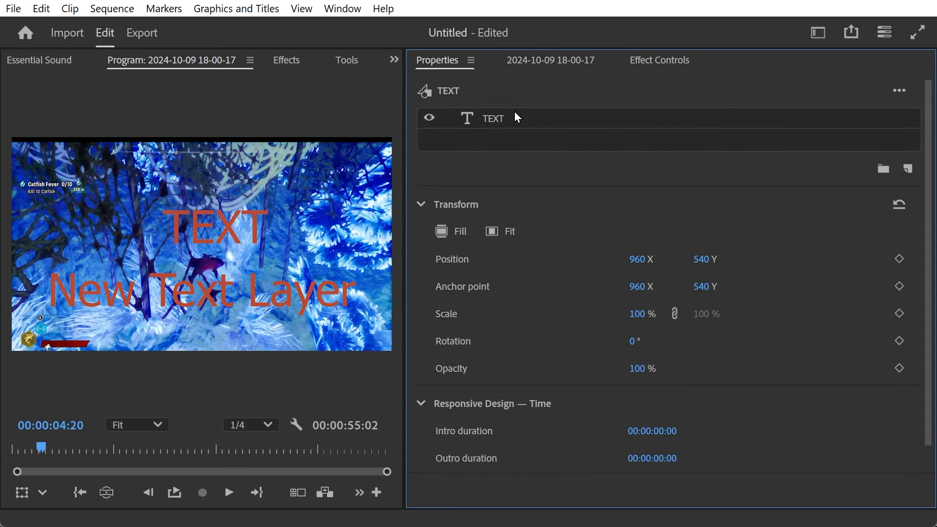
# Step: Change the fill of the overlapping V2 and V3 text clips to olive yellow and reduce their font size together
pyautogui.click(548, 59)
pyautogui.moveTo(681, 115)
pyautogui.mouseDown()
pyautogui.moveTo(613, 125)
pyautogui.moveTo(670, 117)
pyautogui.moveTo(618, 120)
pyautogui.moveTo(682, 121)
pyautogui.moveTo(680, 130)
pyautogui.mouseUp()
pyautogui.moveTo(778, 190); pyautogui.dragTo(645, 264)
pyautogui.click(435, 61)
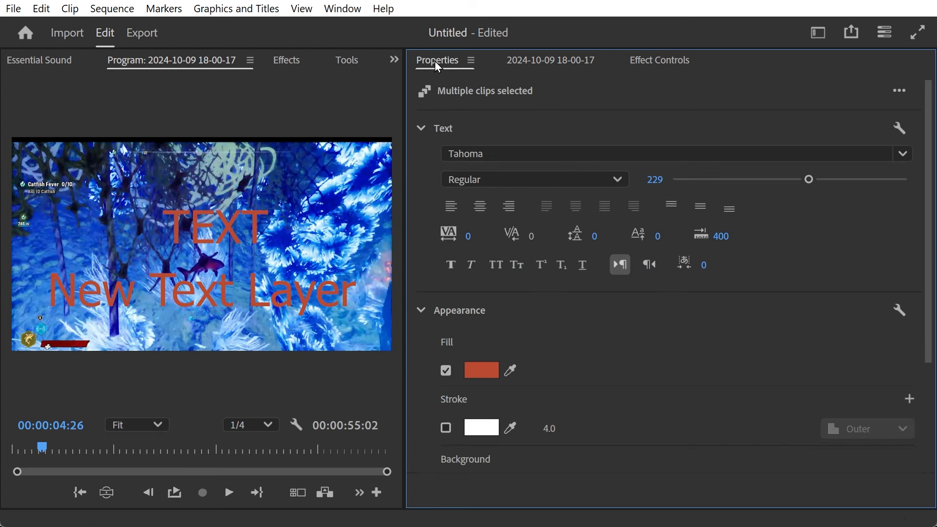
pyautogui.click(488, 371)
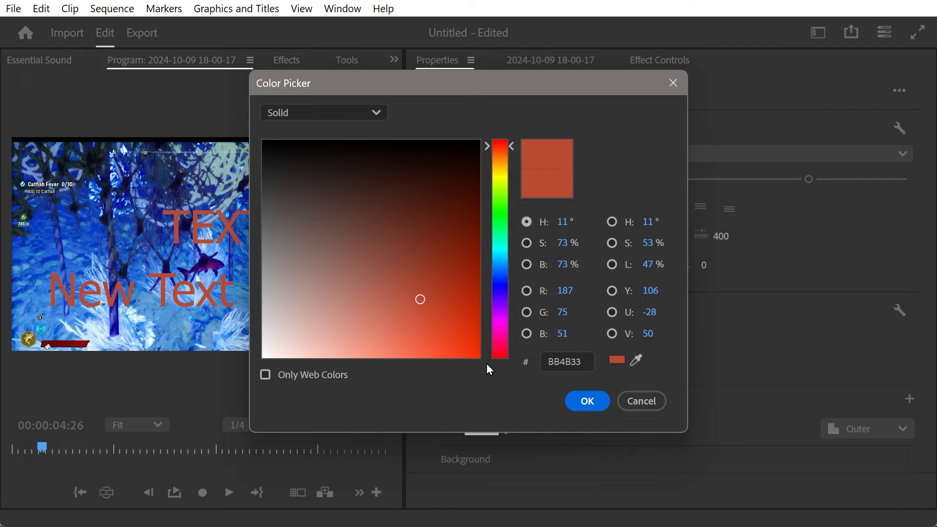
pyautogui.click(495, 181)
pyautogui.moveTo(456, 87); pyautogui.dragTo(549, 100)
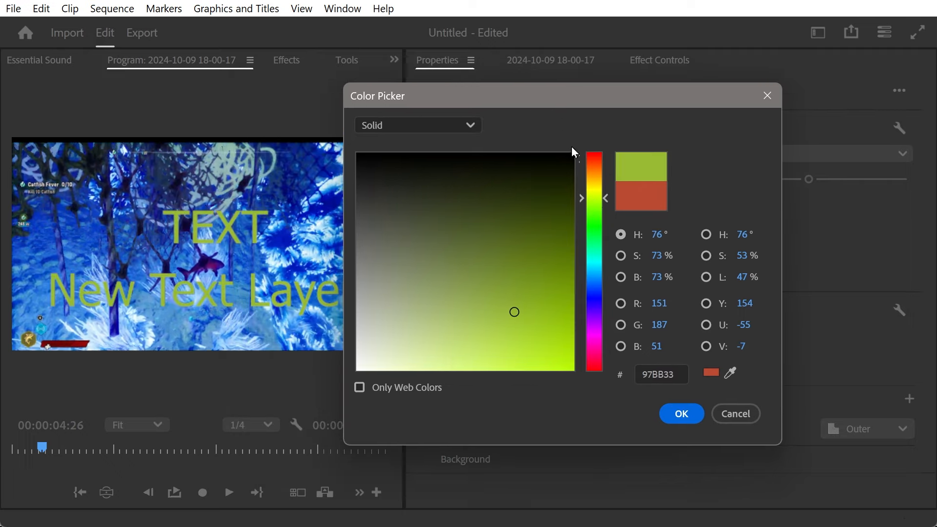
pyautogui.moveTo(596, 249)
pyautogui.mouseDown()
pyautogui.moveTo(596, 179)
pyautogui.moveTo(596, 194)
pyautogui.mouseUp()
pyautogui.click(681, 414)
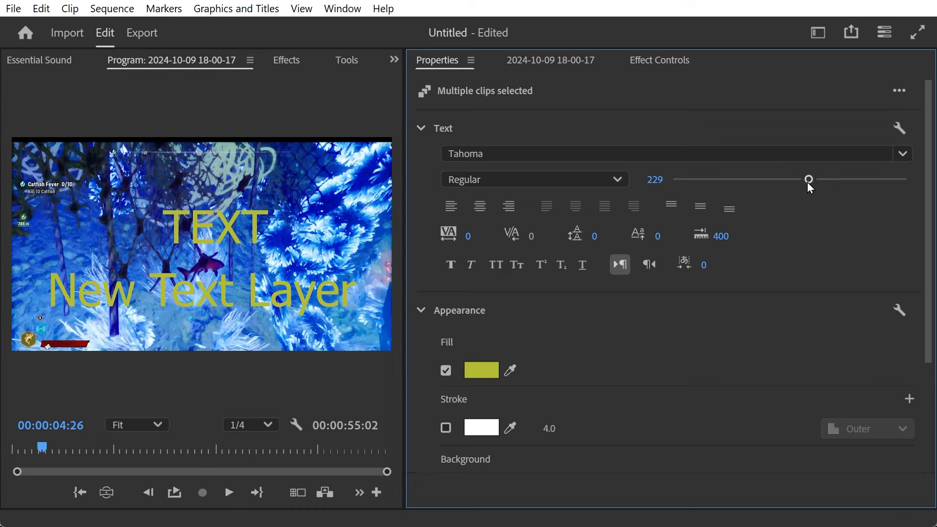
pyautogui.moveTo(807, 183); pyautogui.dragTo(781, 185)
# Step: Select the V1 video clip together with the TEXT clip on V2 and set their scale to 102%
pyautogui.click(534, 62)
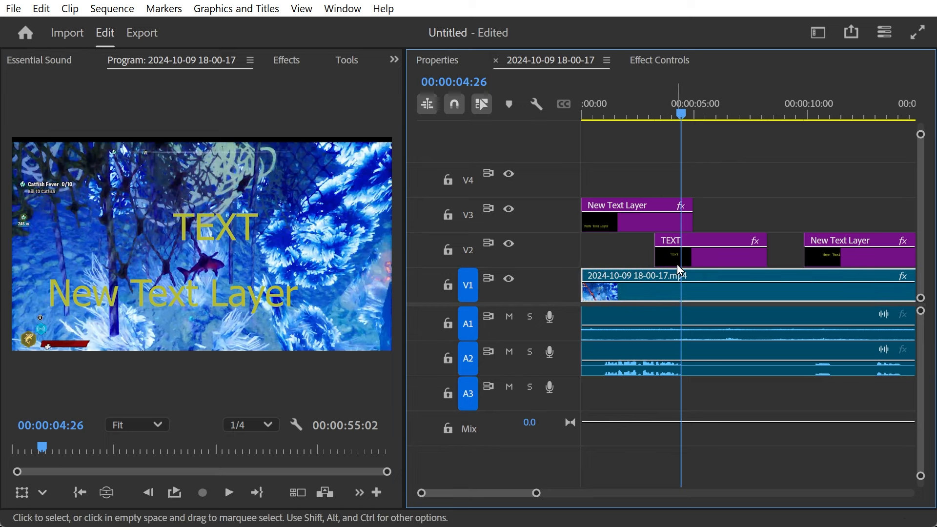
pyautogui.click(670, 249)
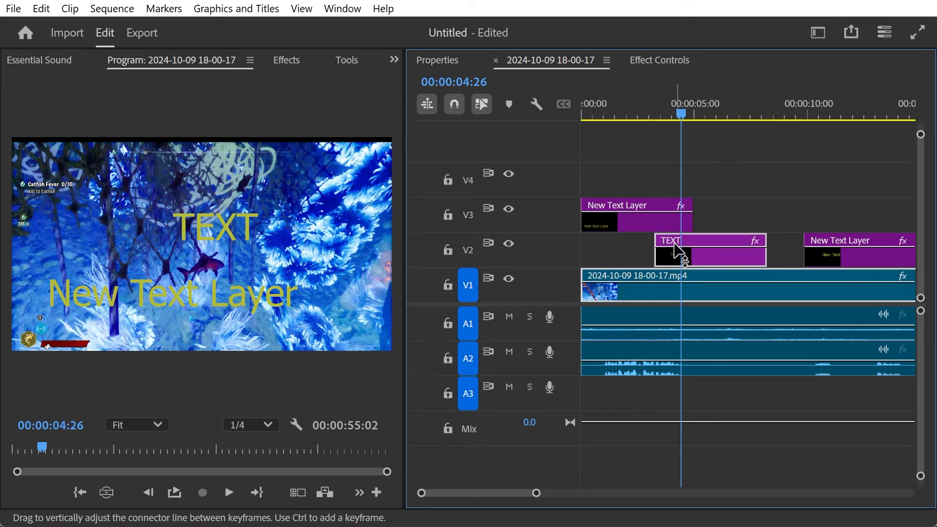
pyautogui.click(445, 66)
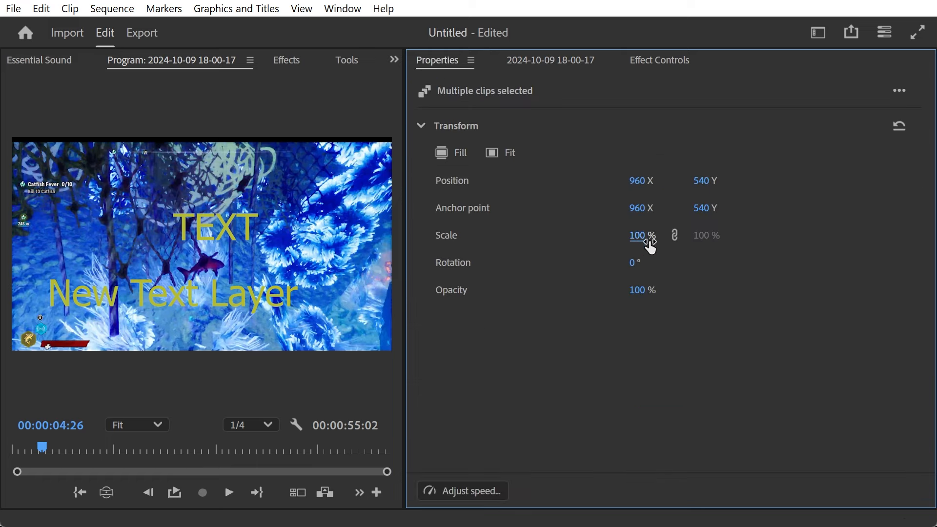
pyautogui.moveTo(641, 240); pyautogui.dragTo(699, 294)
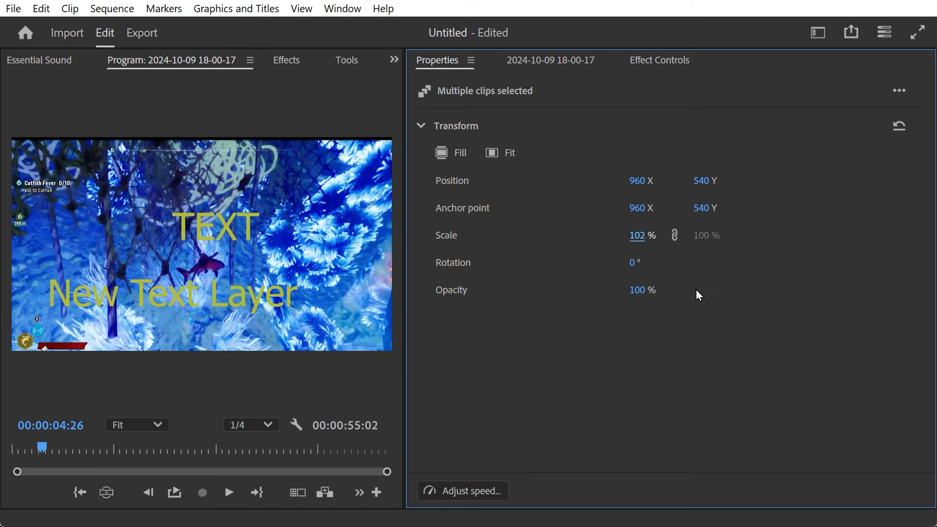
pyautogui.click(538, 60)
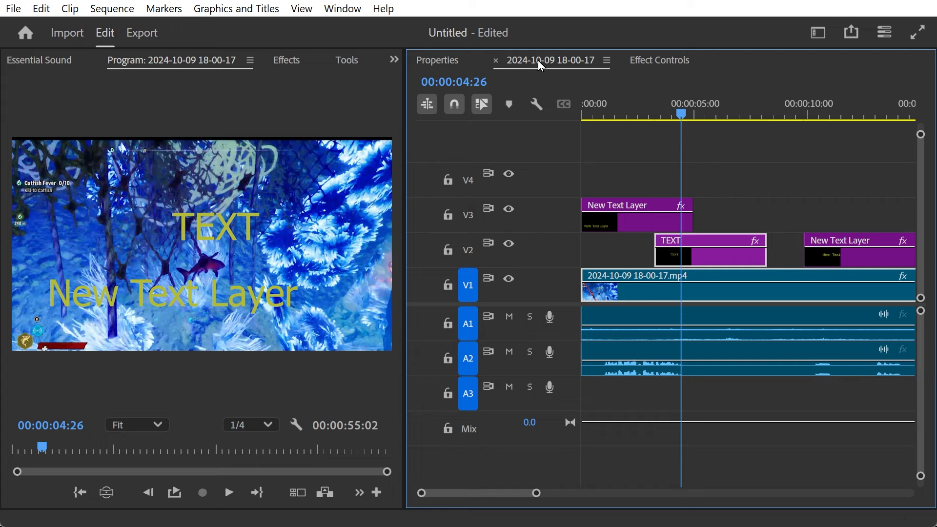